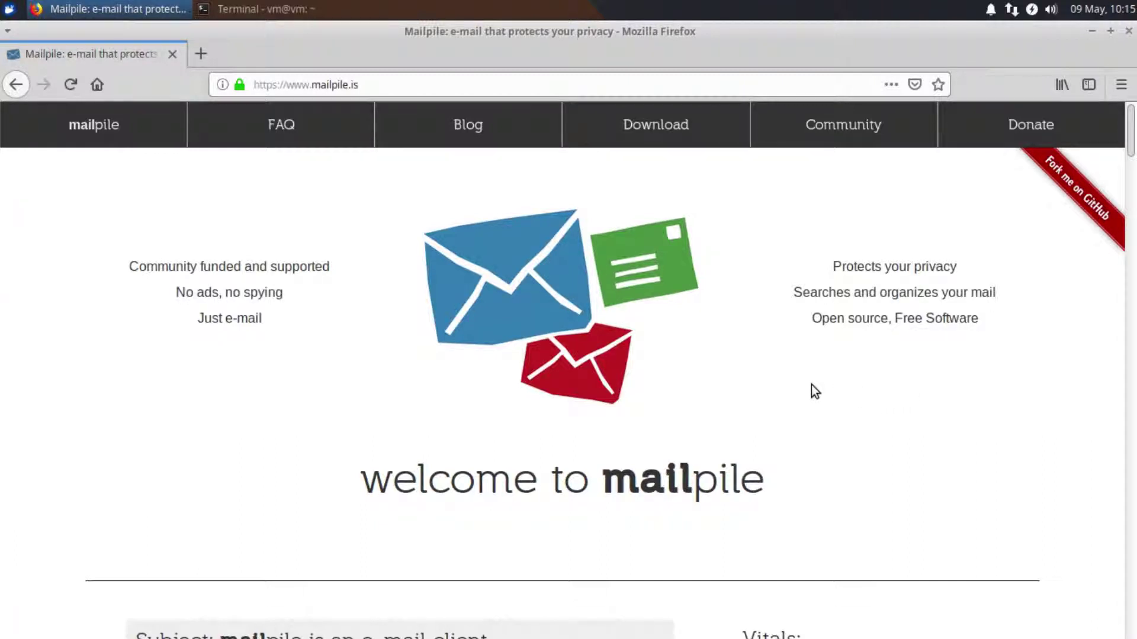
# Step: Raise the terminal window in front of the Mailpile homepage in Firefox
pyautogui.click(241, 9)
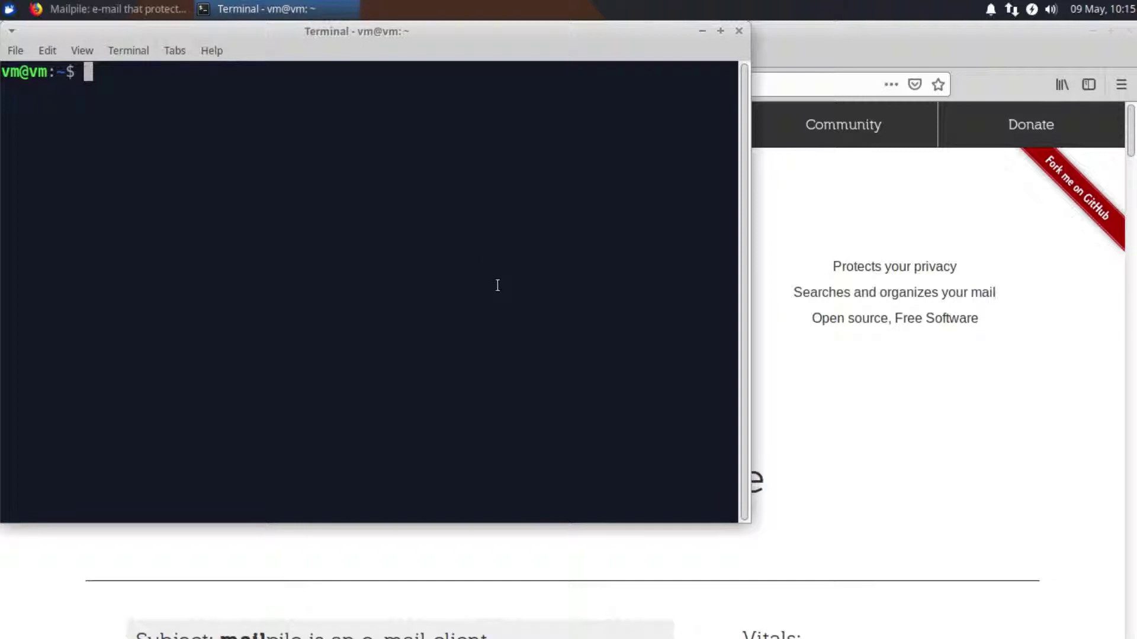
# Step: Go to Mailpile's Linux package download page and select the first repository setup command
pyautogui.click(897, 416)
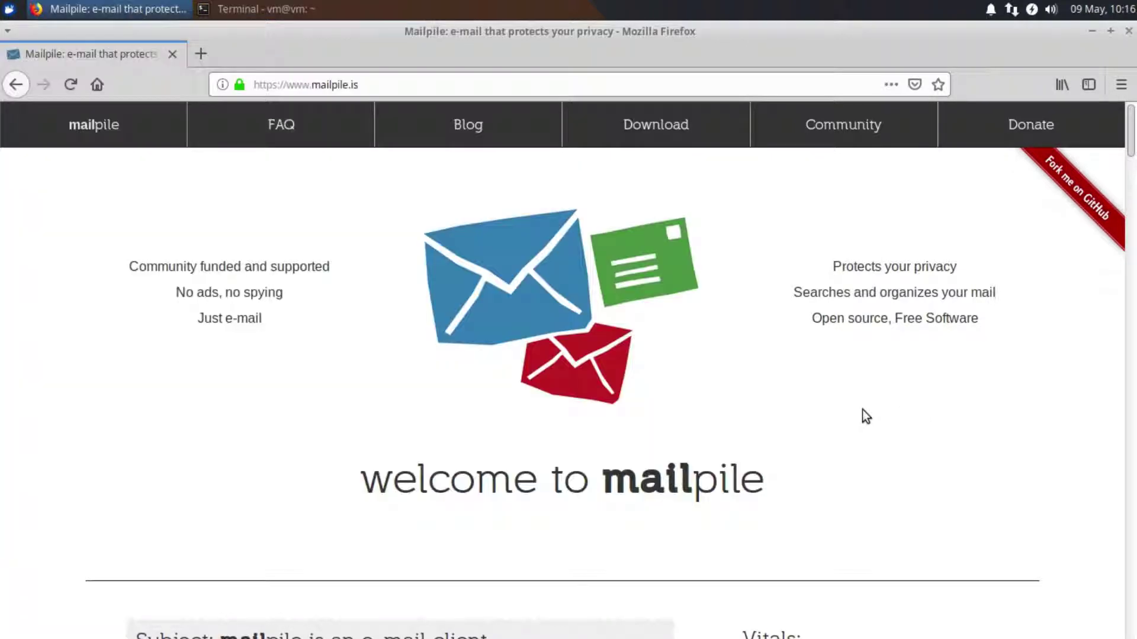
pyautogui.click(664, 126)
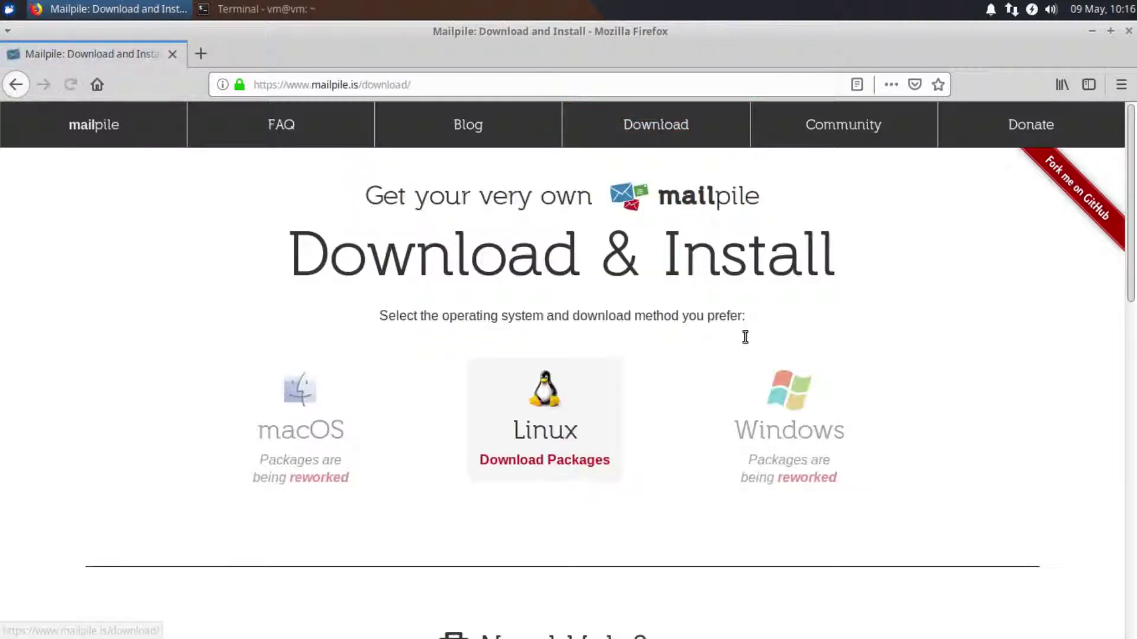
pyautogui.click(516, 466)
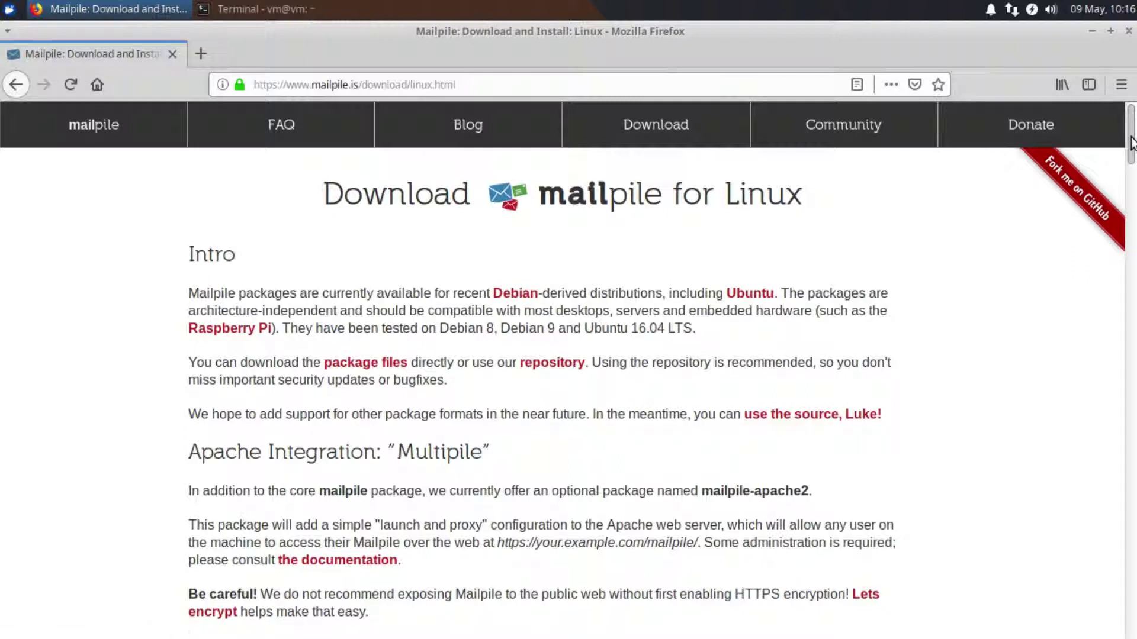
pyautogui.moveTo(1131, 151); pyautogui.dragTo(1119, 267)
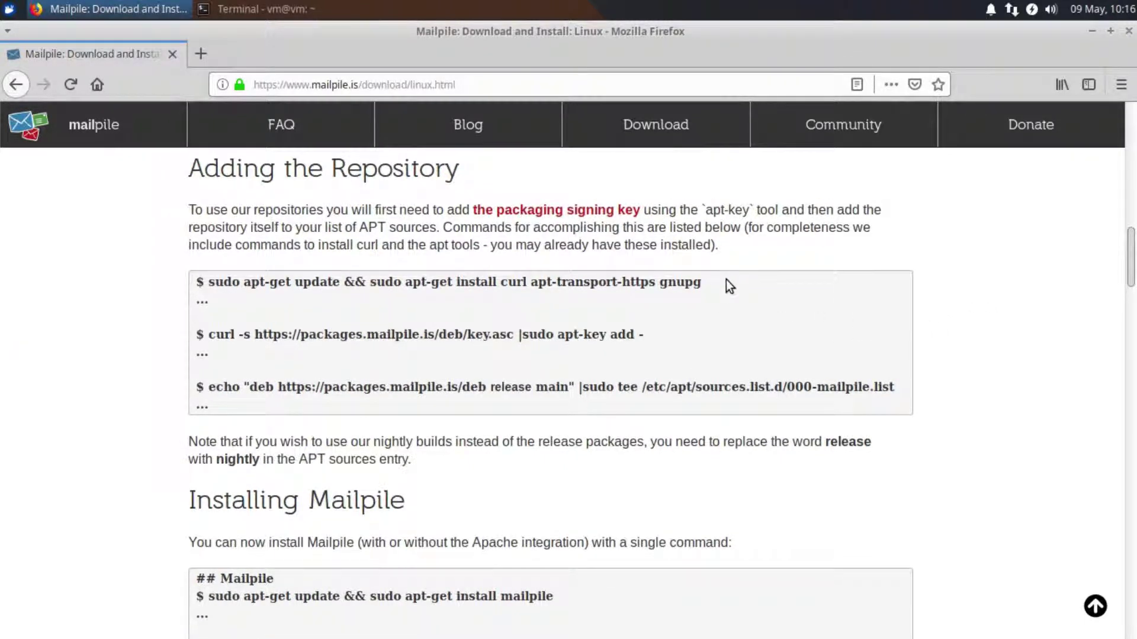
pyautogui.moveTo(726, 282); pyautogui.dragTo(208, 282)
pyautogui.hotkey('ctrl', 'c')
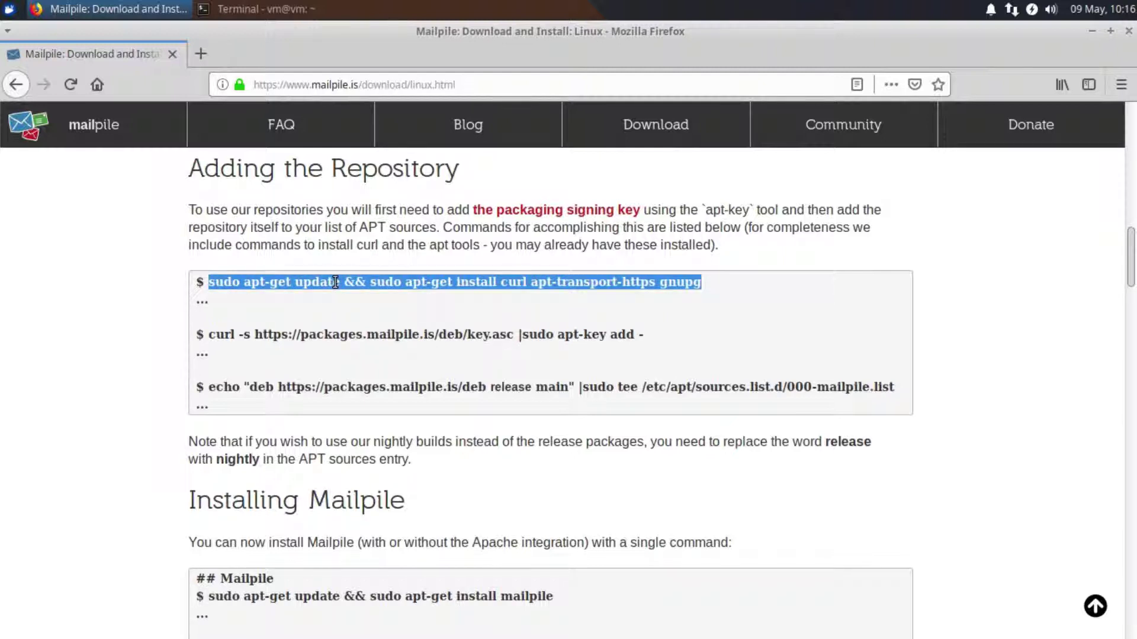
# Step: Run the apt-get update and install of curl and apt-transport-https, giving the sudo password and confirming
pyautogui.click(254, 11)
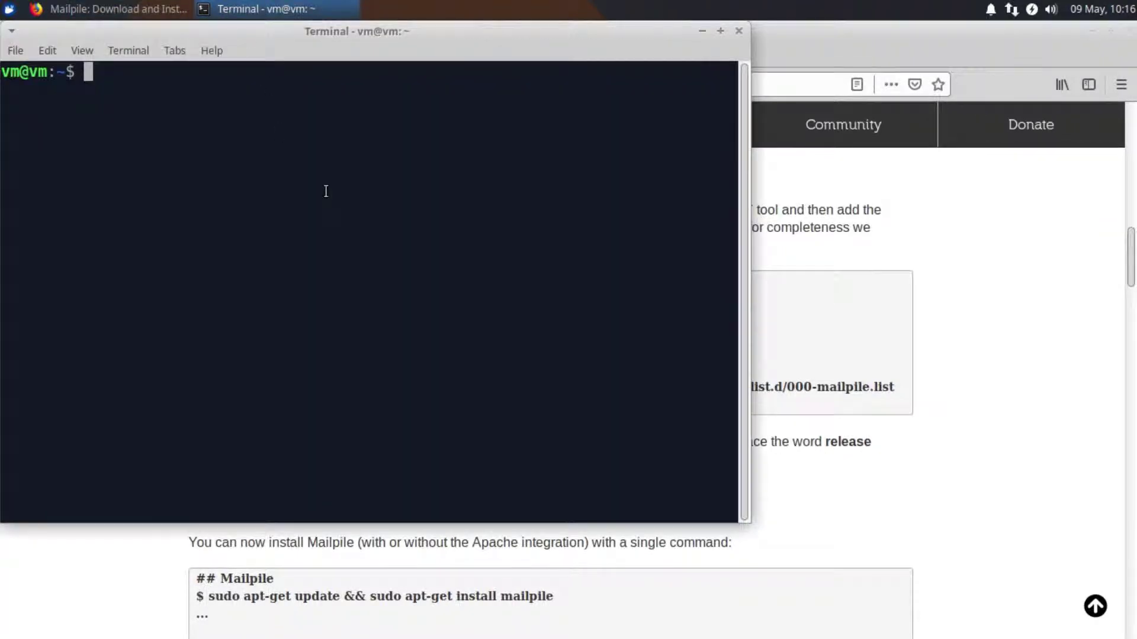
pyautogui.hotkey('ctrl', 'shift', 'v')
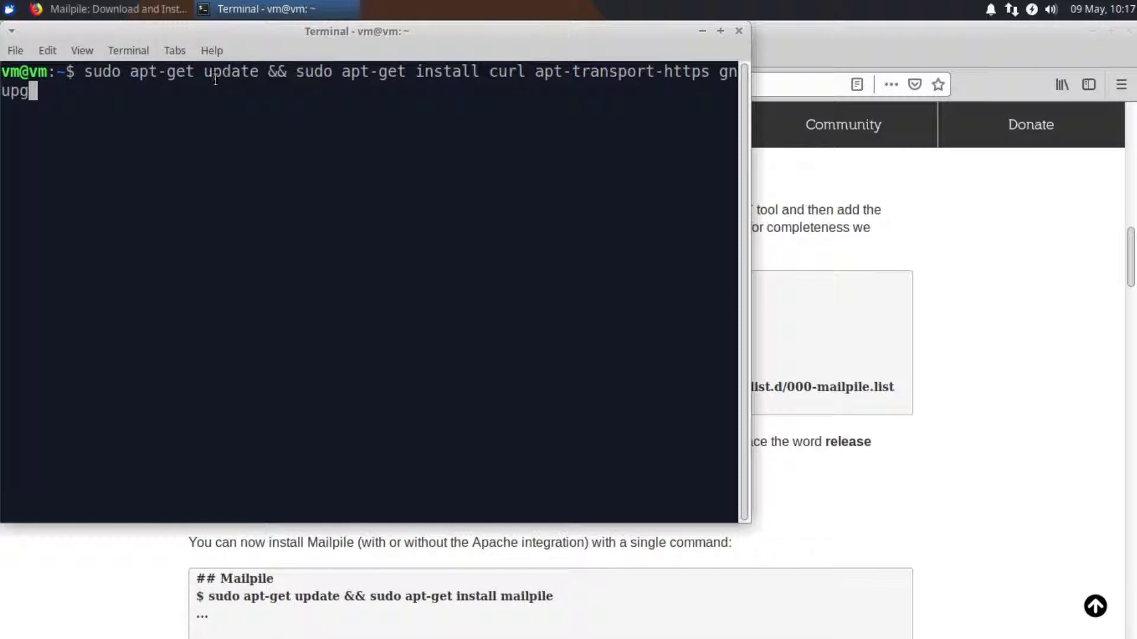
pyautogui.press('Return')
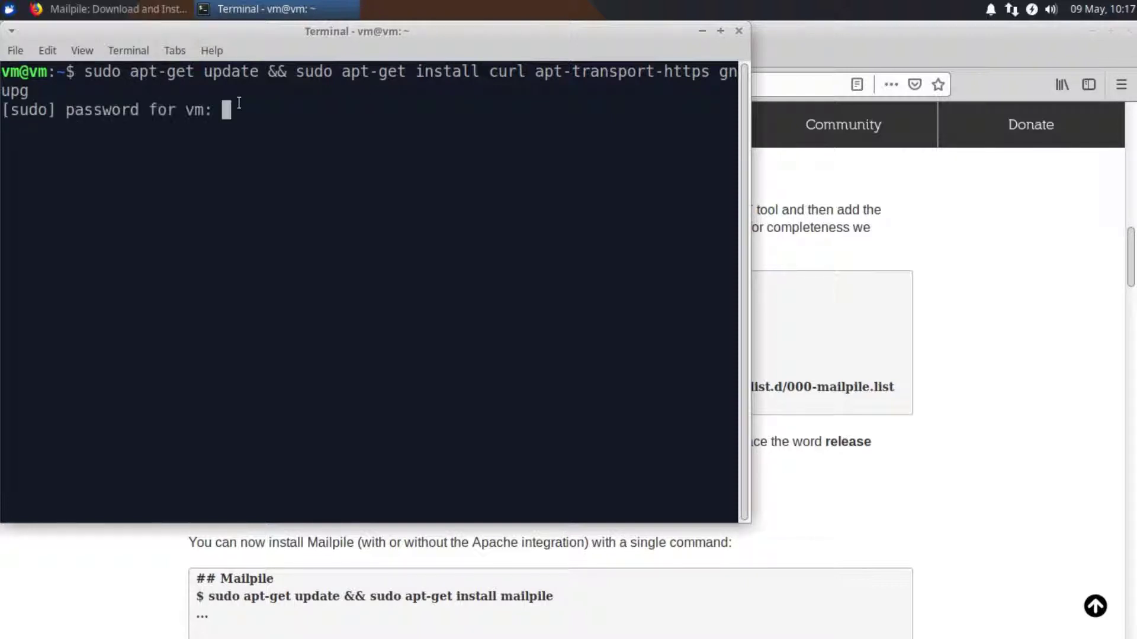
pyautogui.press('Return')
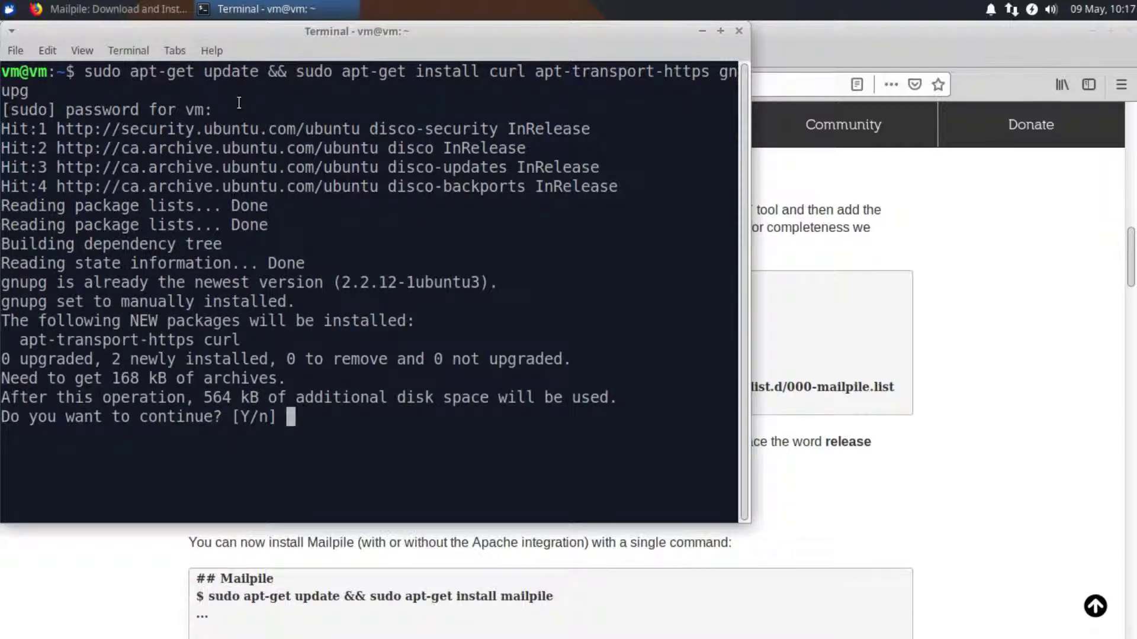
pyautogui.write('y')
pyautogui.press('Return')
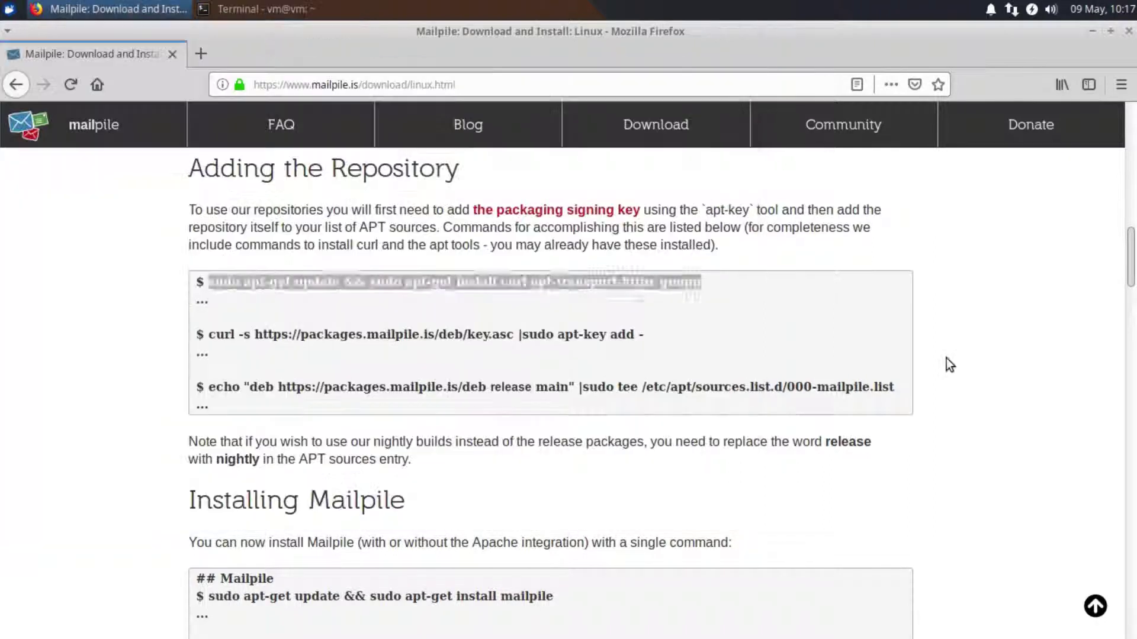
# Step: Copy the curl signing-key command from Firefox into the terminal and run it so apt-key returns OK
pyautogui.click(944, 359)
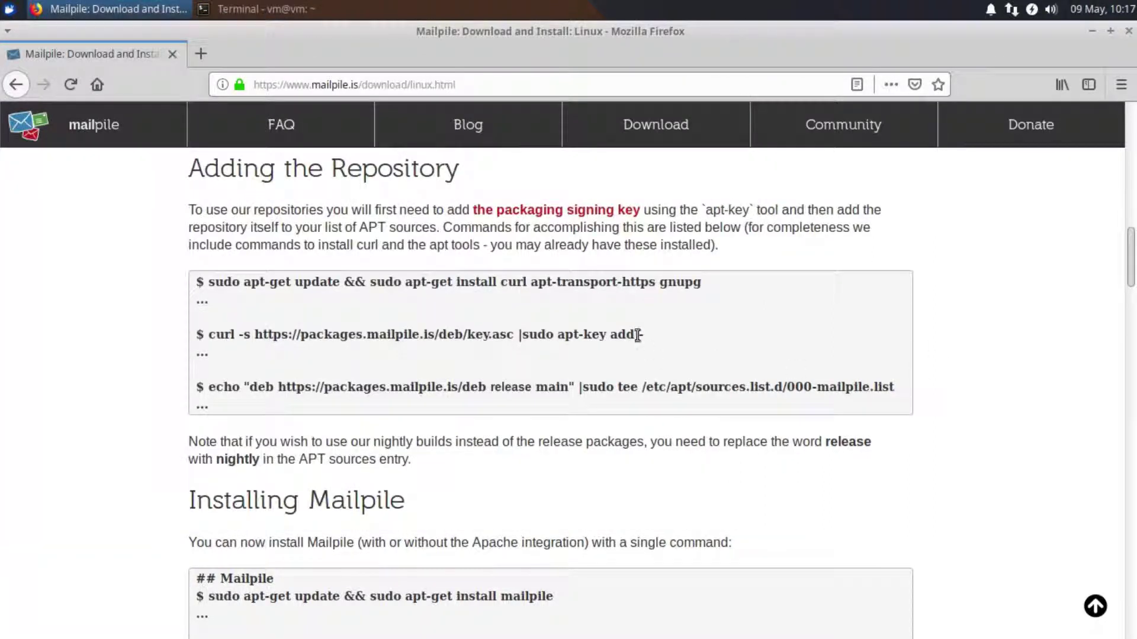
pyautogui.moveTo(658, 332); pyautogui.dragTo(208, 336)
pyautogui.hotkey('ctrl', 'c')
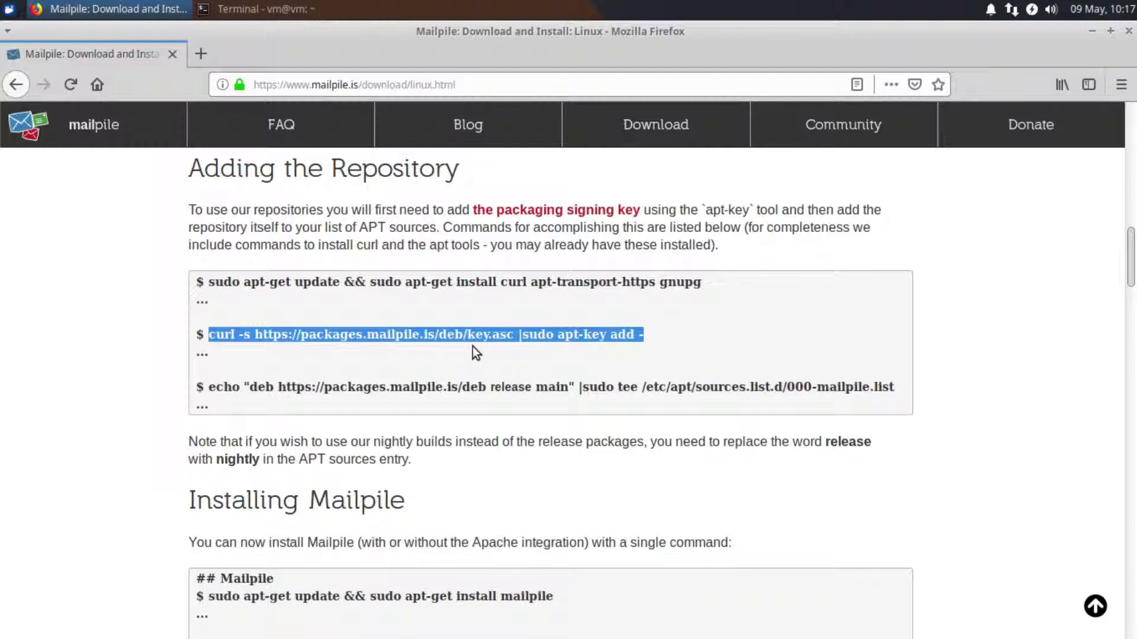
pyautogui.click(247, 12)
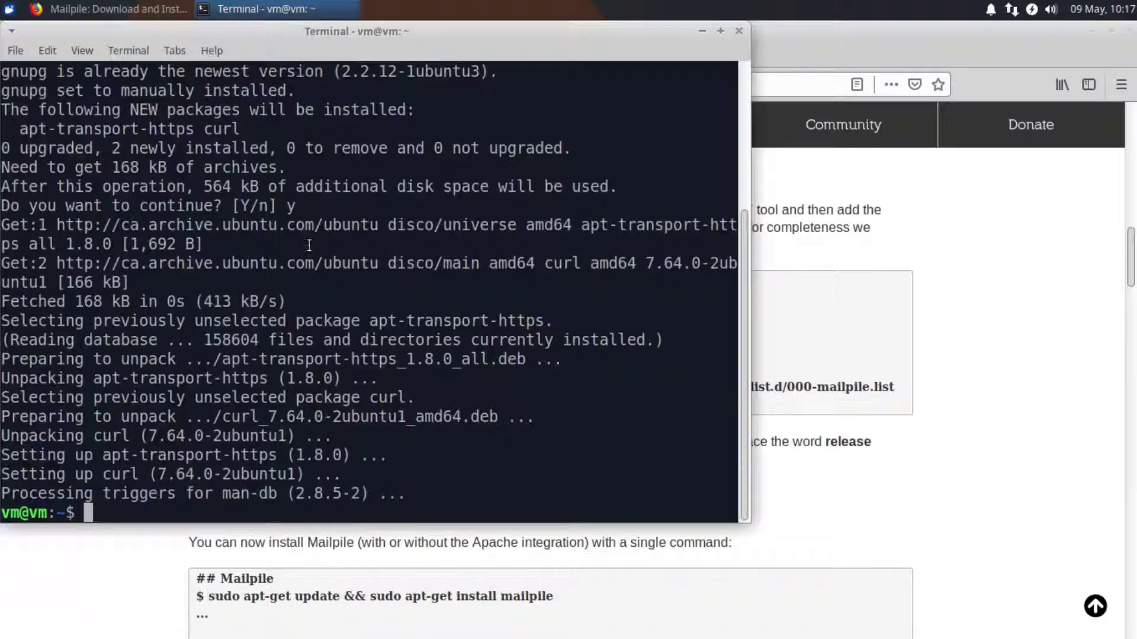
pyautogui.hotkey('ctrl', 'shift', 'v')
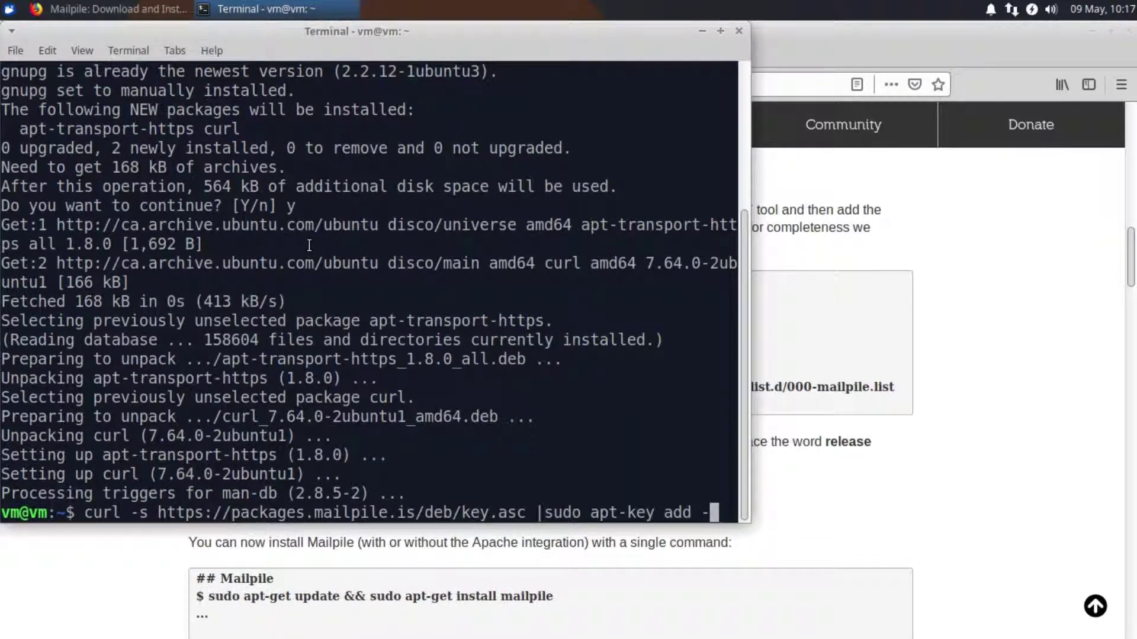
pyautogui.press('Return')
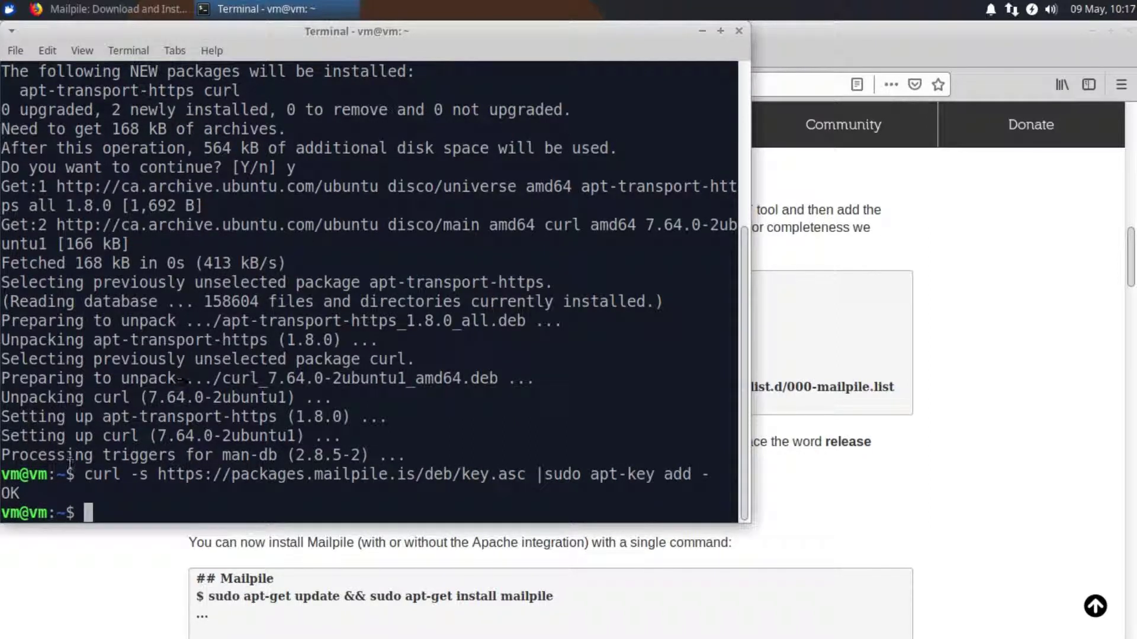
# Step: Paste the echo command for 000-mailpile.list at the terminal prompt without running it
pyautogui.click(977, 344)
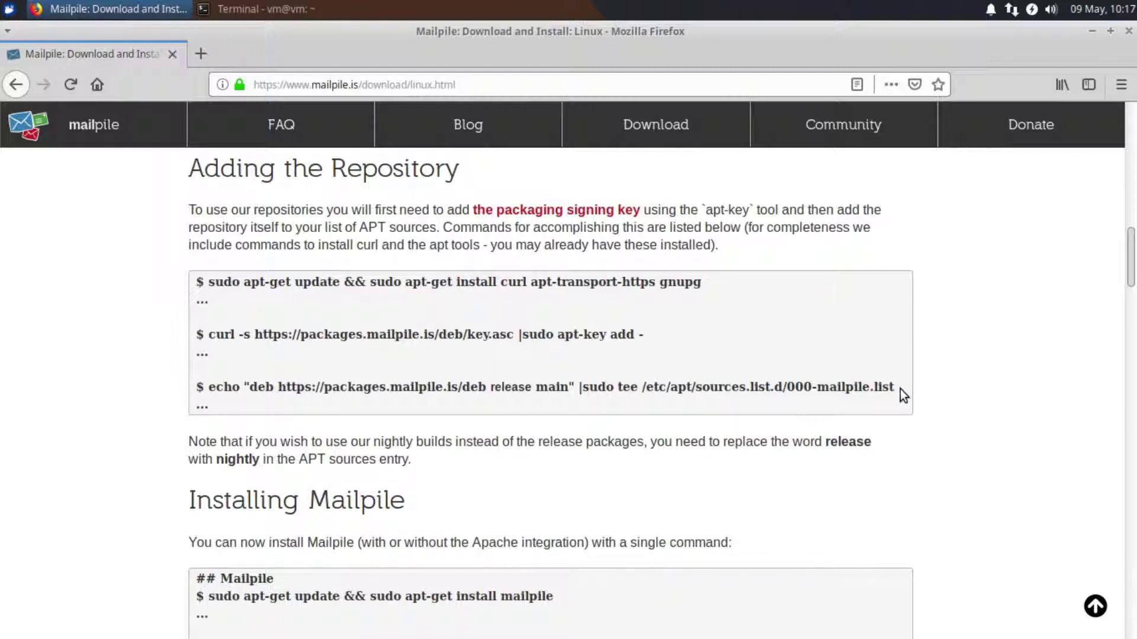
pyautogui.moveTo(896, 387); pyautogui.dragTo(210, 390)
pyautogui.hotkey('ctrl', 'c')
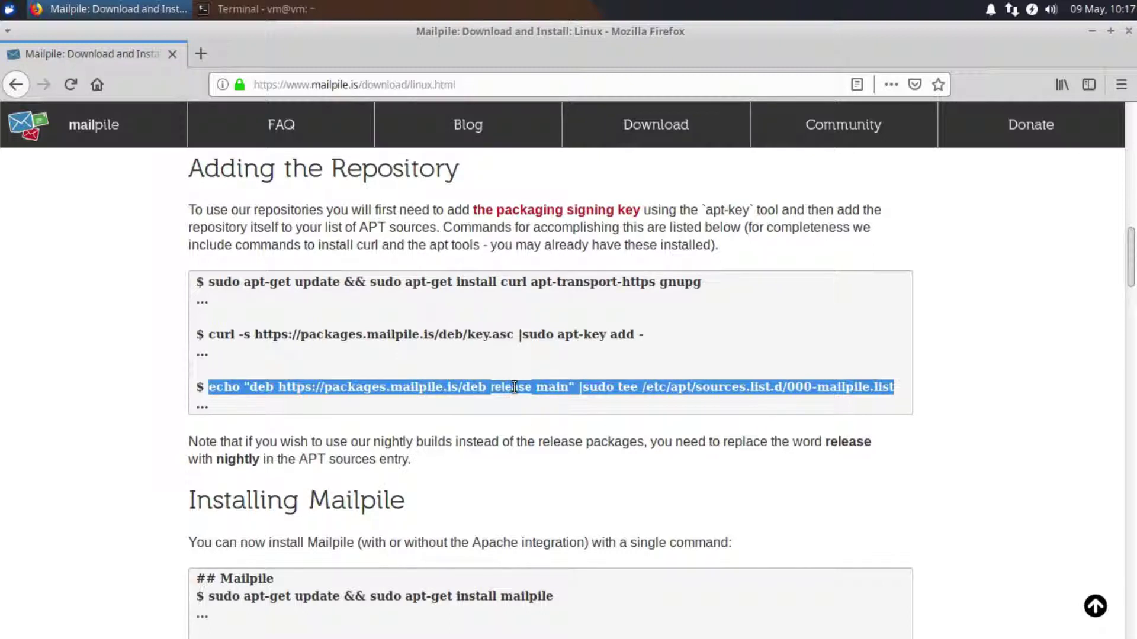
pyautogui.click(254, 12)
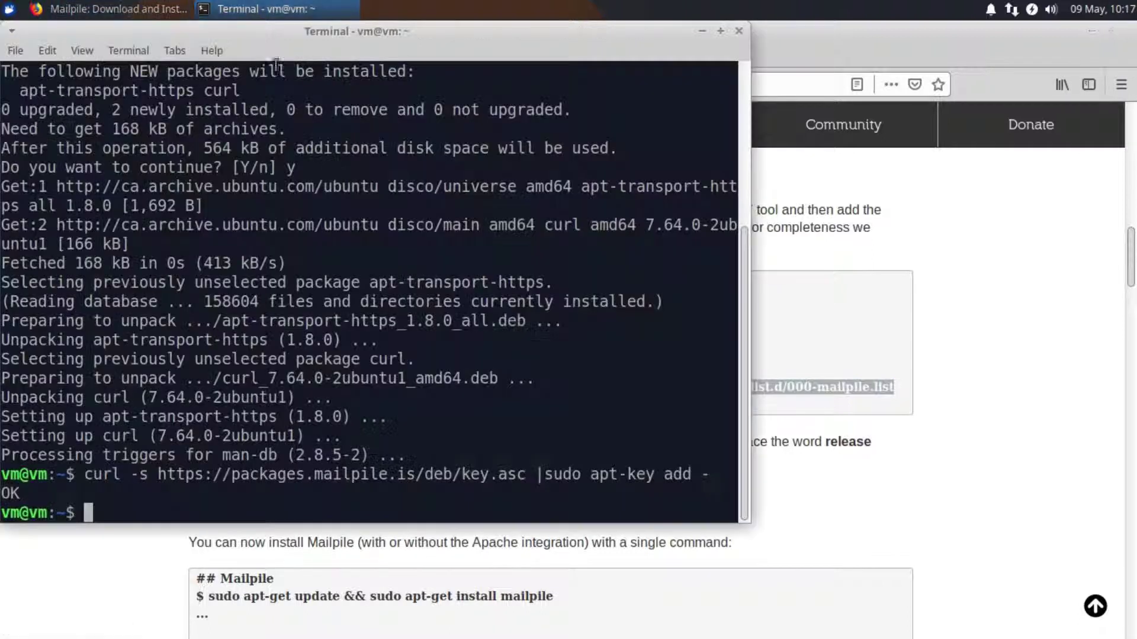
pyautogui.middleClick(337, 188)
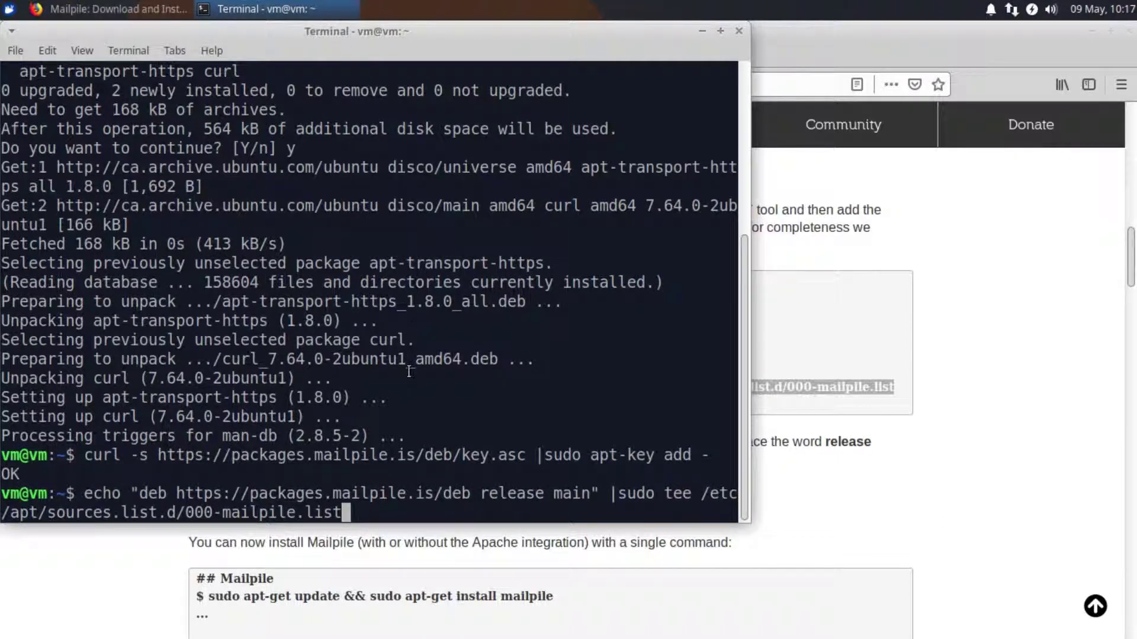
pyautogui.click(928, 386)
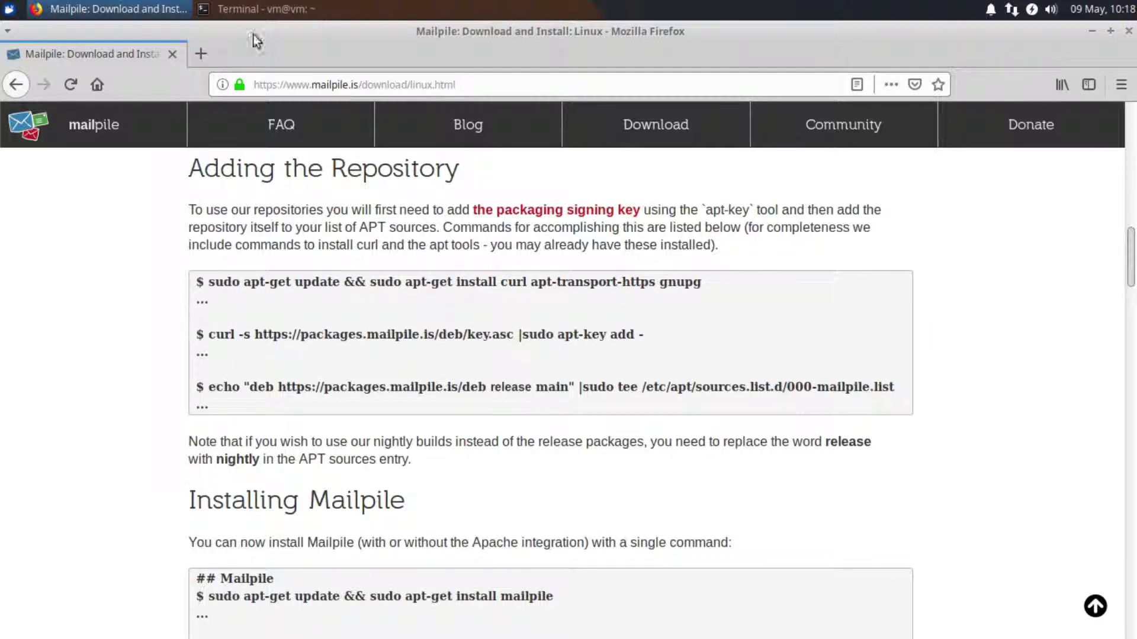
# Step: Change 'release' to 'nightly' in the echo command, run it, and type sudo apt update
pyautogui.click(254, 12)
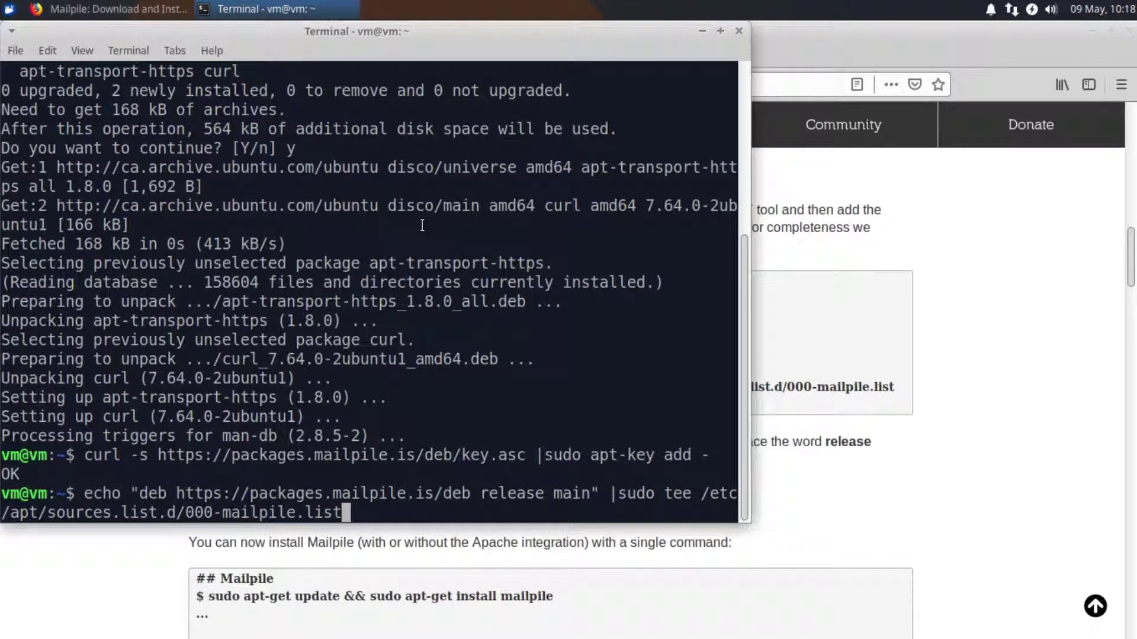
pyautogui.press('Left')
pyautogui.press('Left')
pyautogui.press('Left')
pyautogui.press('Left')
pyautogui.press('Left')
pyautogui.press('Left')
pyautogui.press('Left')
pyautogui.press('Left')
pyautogui.press('Left')
pyautogui.press('Left')
pyautogui.press('Left')
pyautogui.press('Left')
pyautogui.press('Left')
pyautogui.press('Left')
pyautogui.press('Left')
pyautogui.press('Left')
pyautogui.press('Left')
pyautogui.press('Left')
pyautogui.press('Left')
pyautogui.press('Left')
pyautogui.press('Left')
pyautogui.press('Left')
pyautogui.press('Left')
pyautogui.press('Left')
pyautogui.press('Left')
pyautogui.press('Left')
pyautogui.press('Left')
pyautogui.press('Left')
pyautogui.press('Left')
pyautogui.press('Left')
pyautogui.press('Left')
pyautogui.press('Left')
pyautogui.press('Left')
pyautogui.press('Left')
pyautogui.press('Left')
pyautogui.press('Left')
pyautogui.press('Left')
pyautogui.press('Left')
pyautogui.press('Left')
pyautogui.press('Left')
pyautogui.press('BackSpace')
pyautogui.press('BackSpace')
pyautogui.press('BackSpace')
pyautogui.press('BackSpace')
pyautogui.press('BackSpace')
pyautogui.press('BackSpace')
pyautogui.press('BackSpace')
pyautogui.write('n')
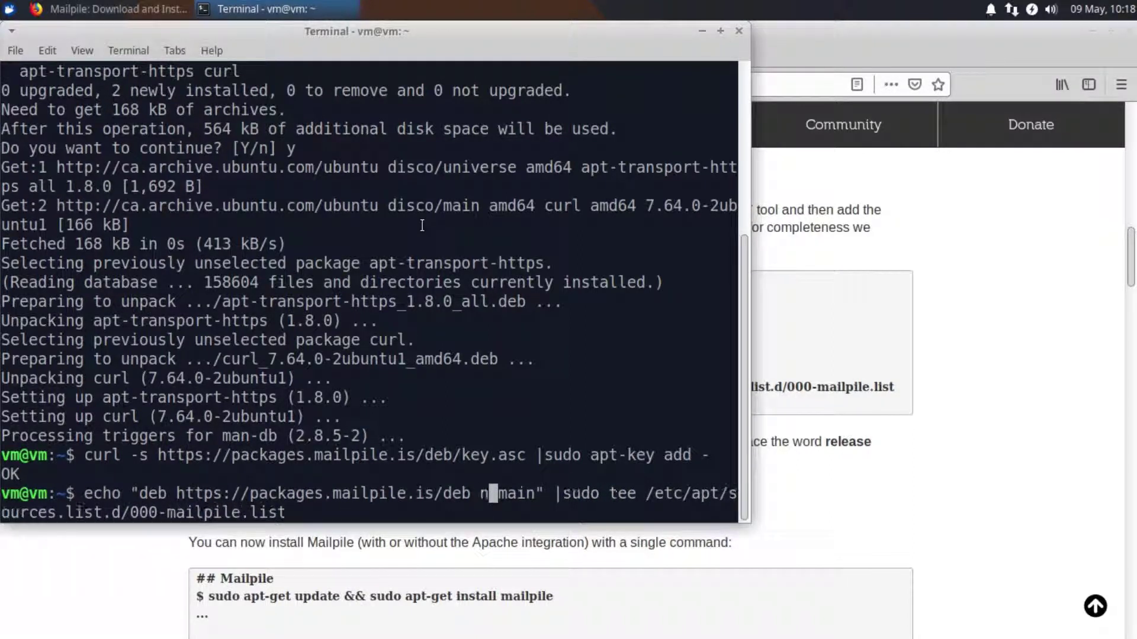
pyautogui.write('ightly')
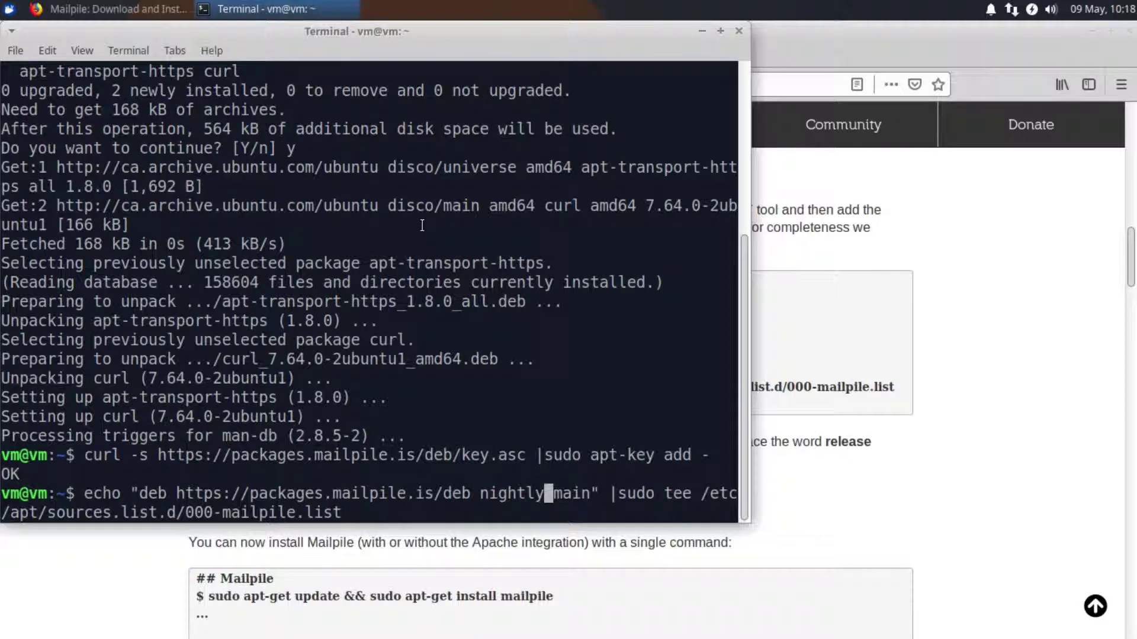
pyautogui.press('Return')
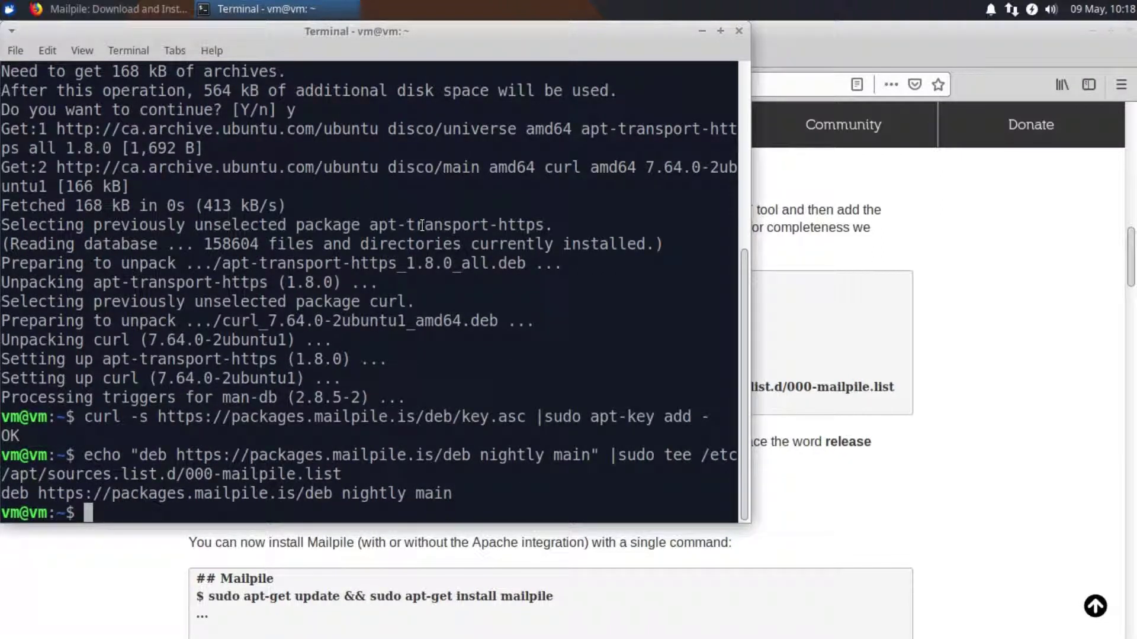
pyautogui.write('sudo apt update')
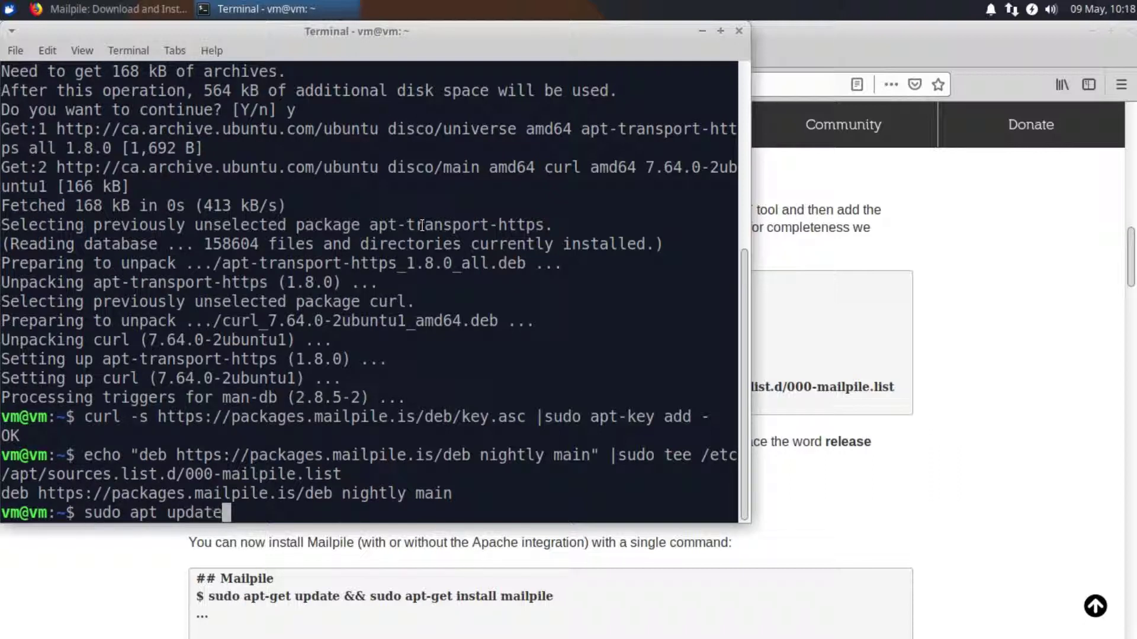
# Step: Run sudo apt update to fetch the Mailpile nightly package lists
pyautogui.press('Return')
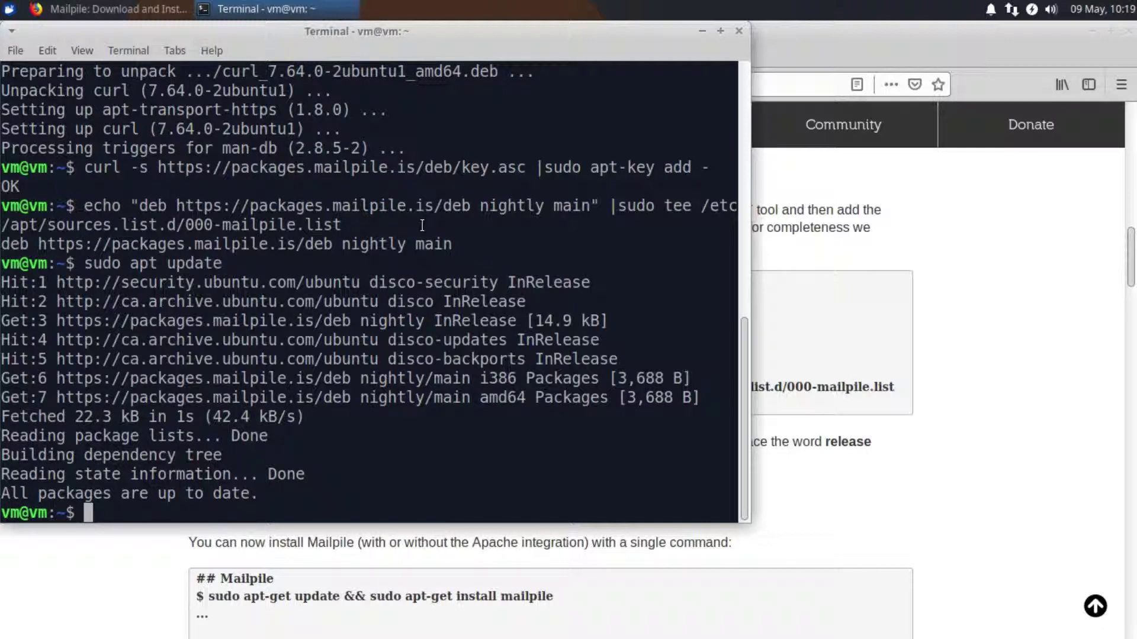
# Step: Run apt search mailpile to list mailpile, mailpile-apache2 and mailpile-desktop
pyautogui.write('apt search mailpi')
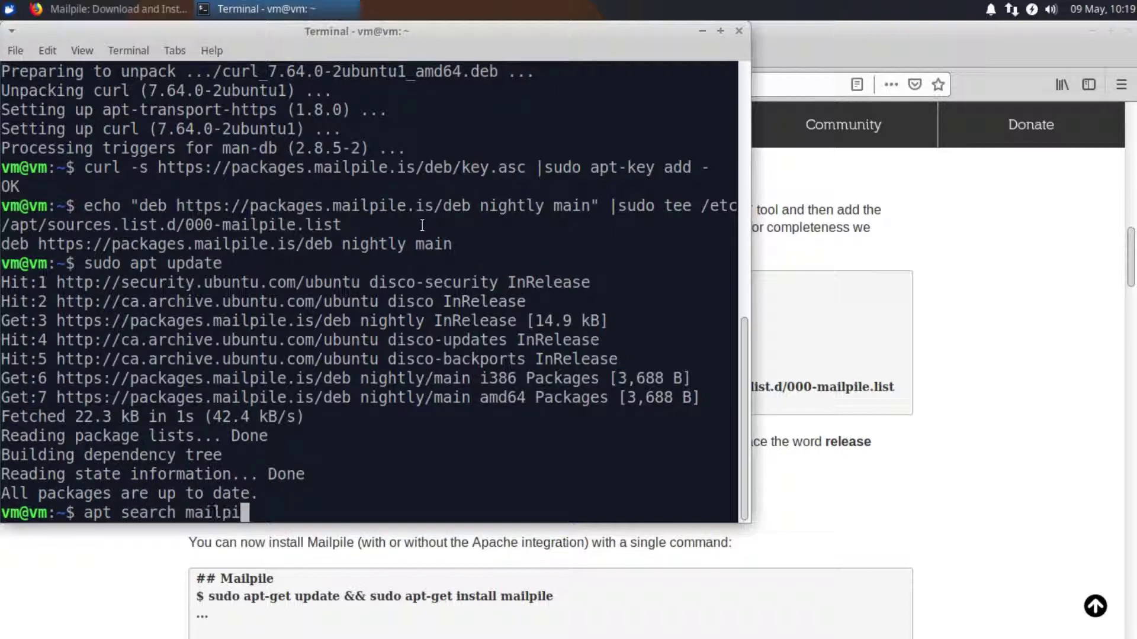
pyautogui.write('le')
pyautogui.press('Return')
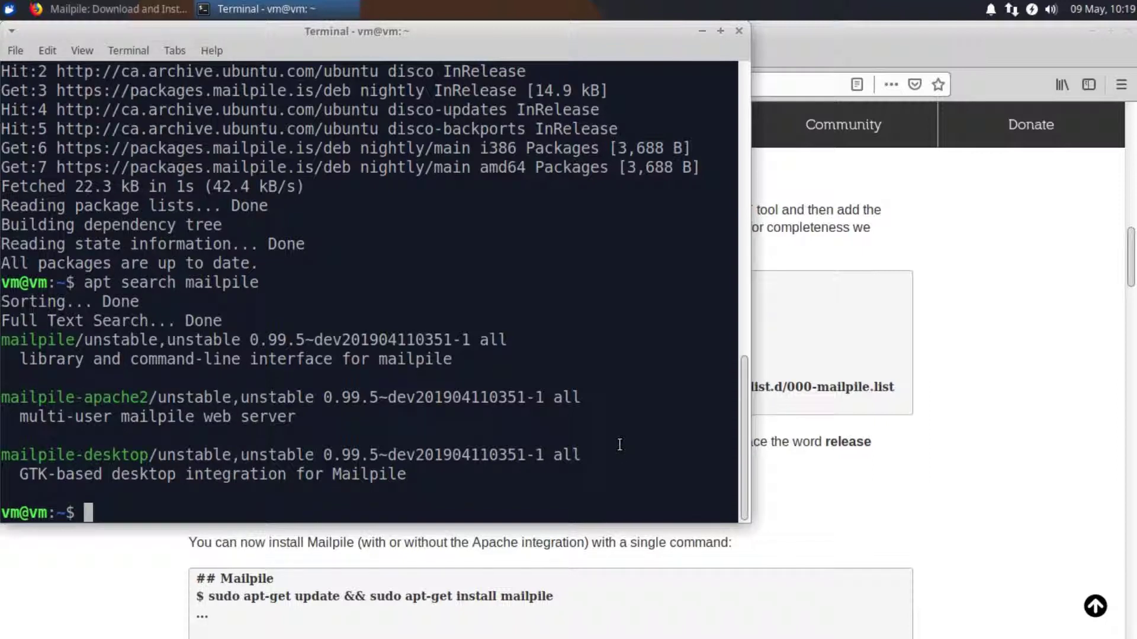
# Step: Install mailpile-desktop with sudo apt install, answering y to add its 49 new packages
pyautogui.write('sudo apt i')
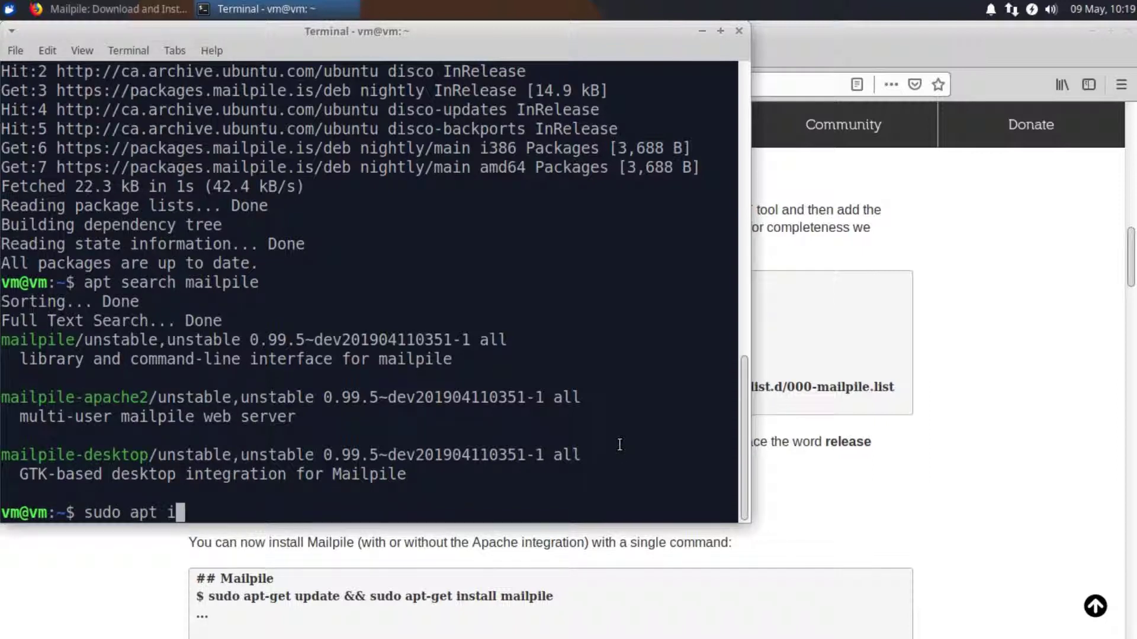
pyautogui.write('nstall ')
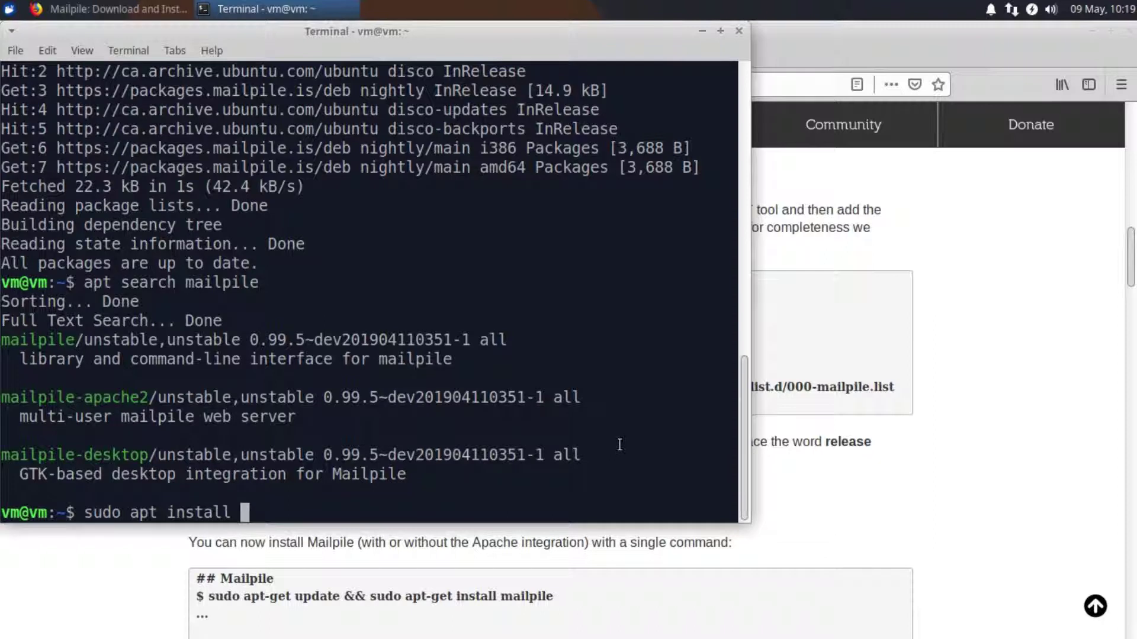
pyautogui.write('mailpile-d')
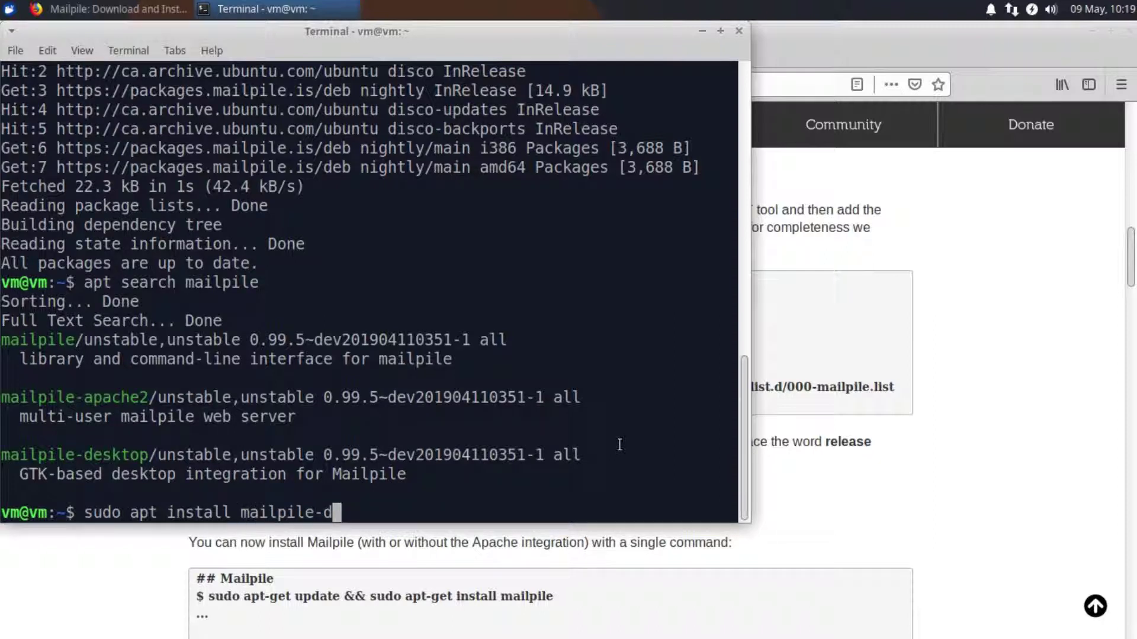
pyautogui.write('esktop')
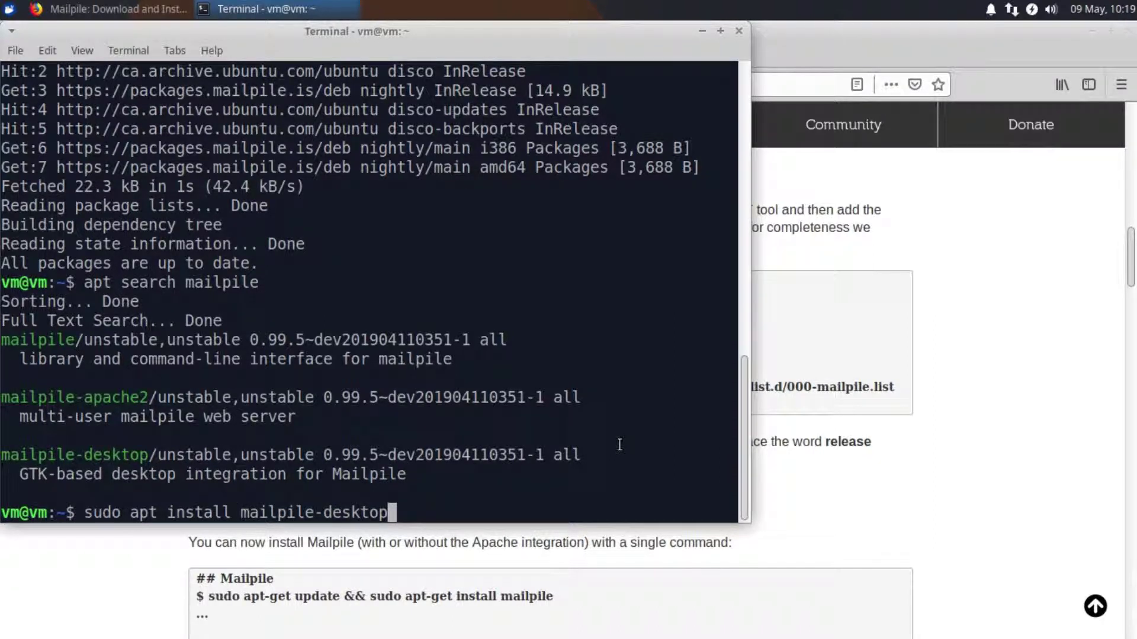
pyautogui.press('Return')
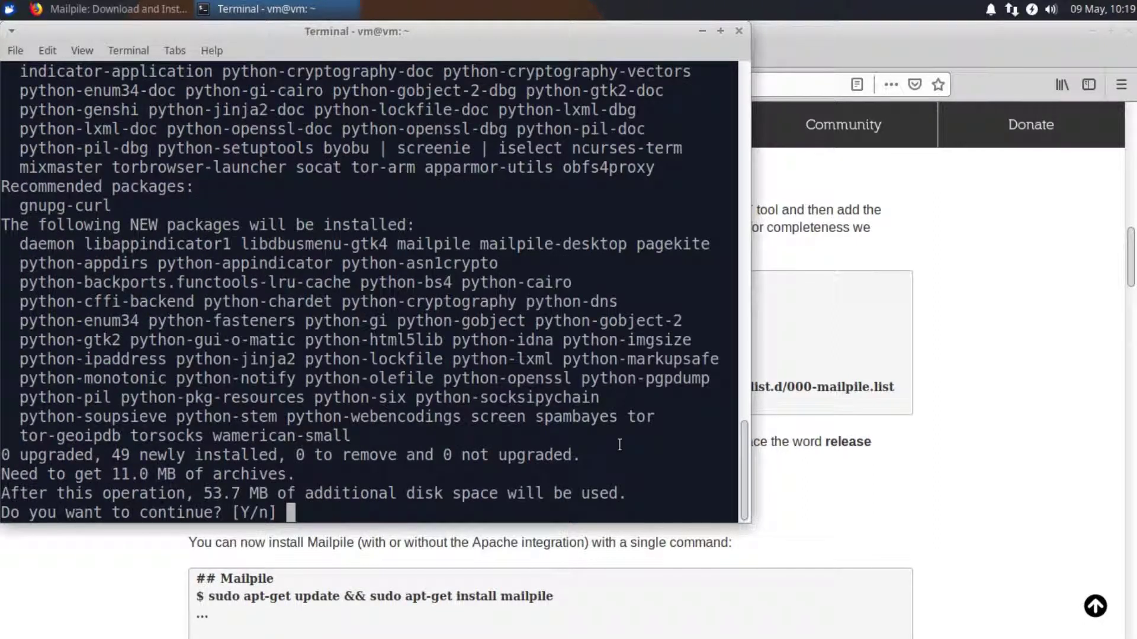
pyautogui.write('y')
pyautogui.press('Return')
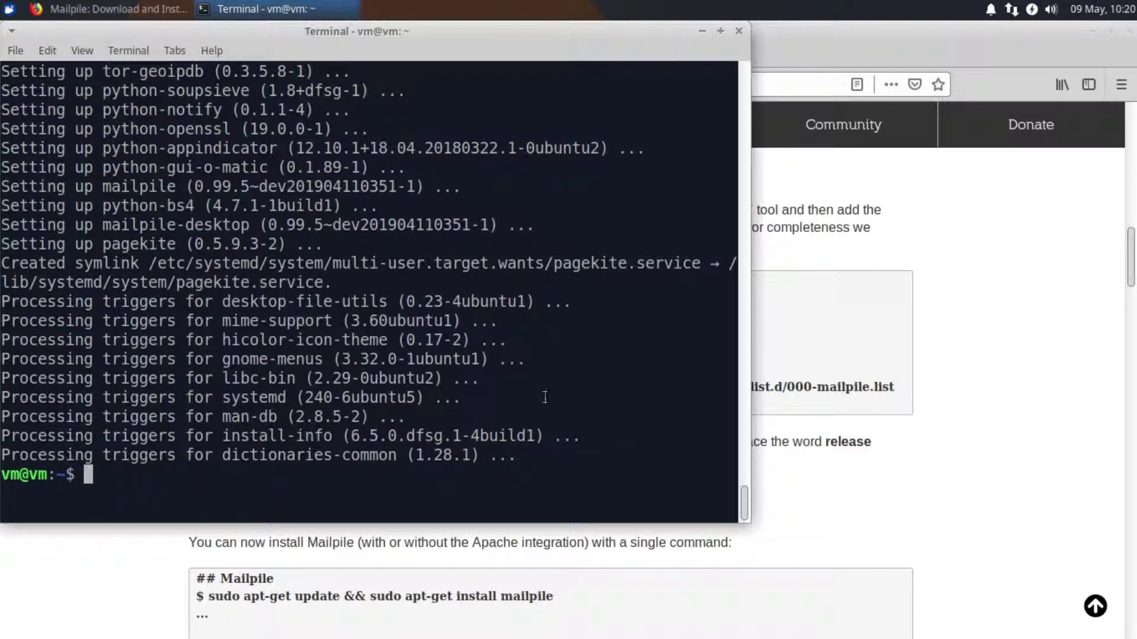
# Step: Launch Mailpile from the applications menu's Internet category and start its setup in the browser
pyautogui.click(9, 9)
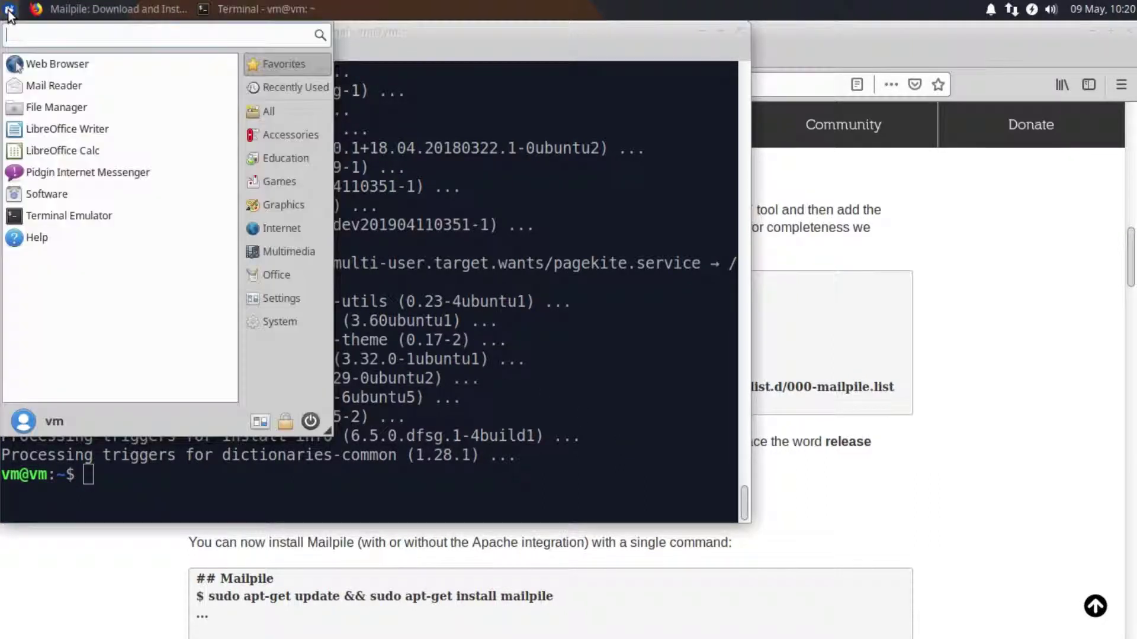
pyautogui.click(290, 228)
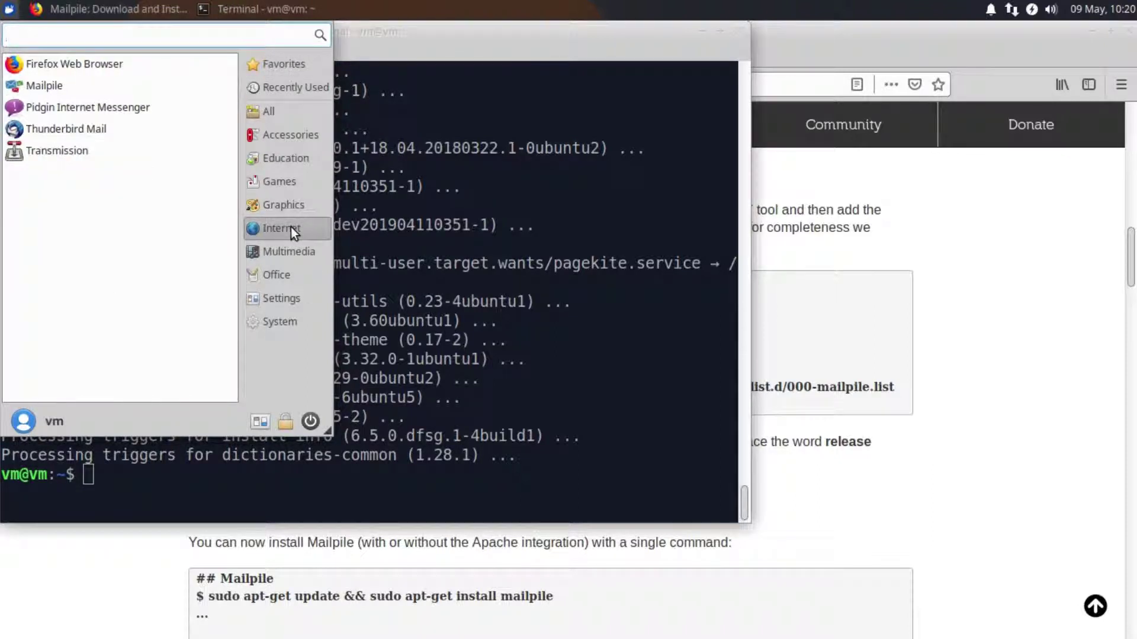
pyautogui.click(68, 87)
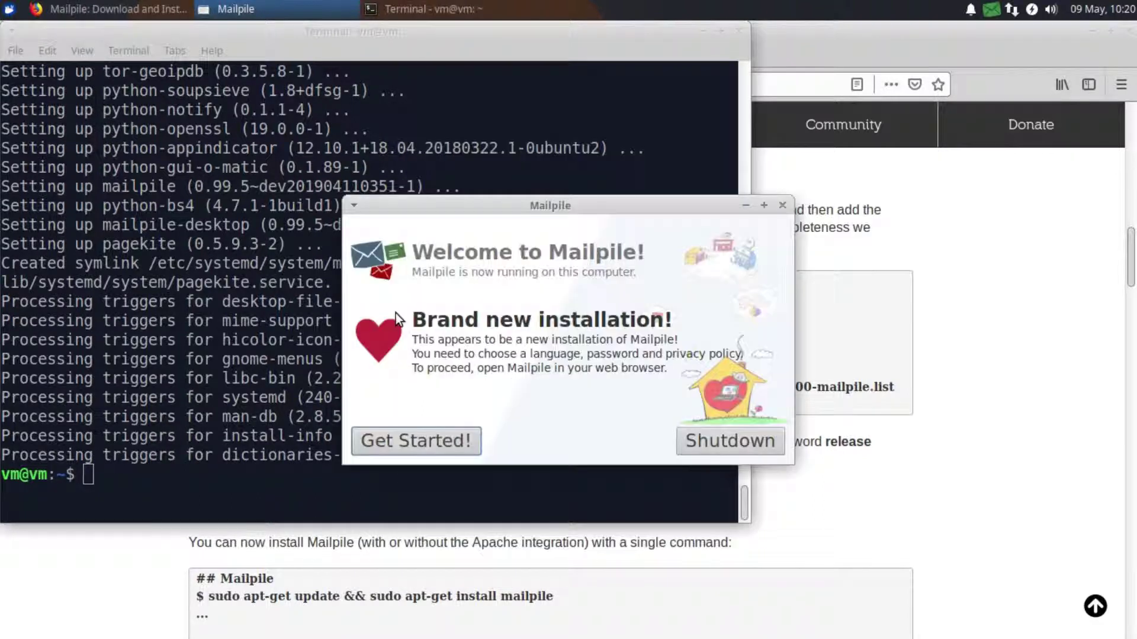
pyautogui.click(420, 441)
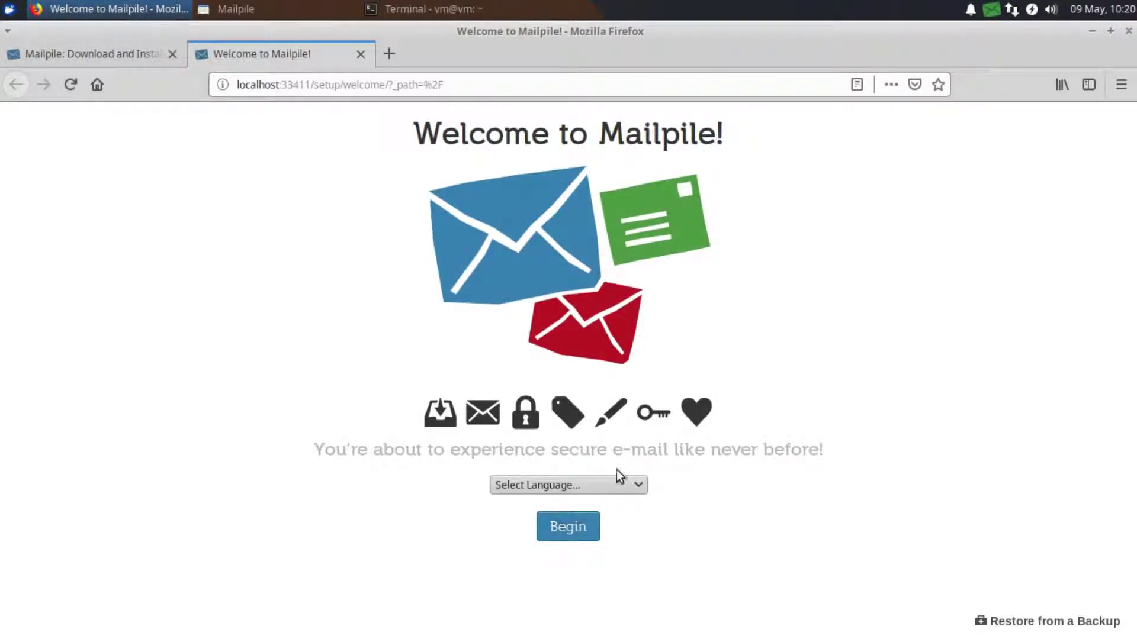
# Step: Choose English (United Kingdom) as the language and begin setup
pyautogui.click(636, 484)
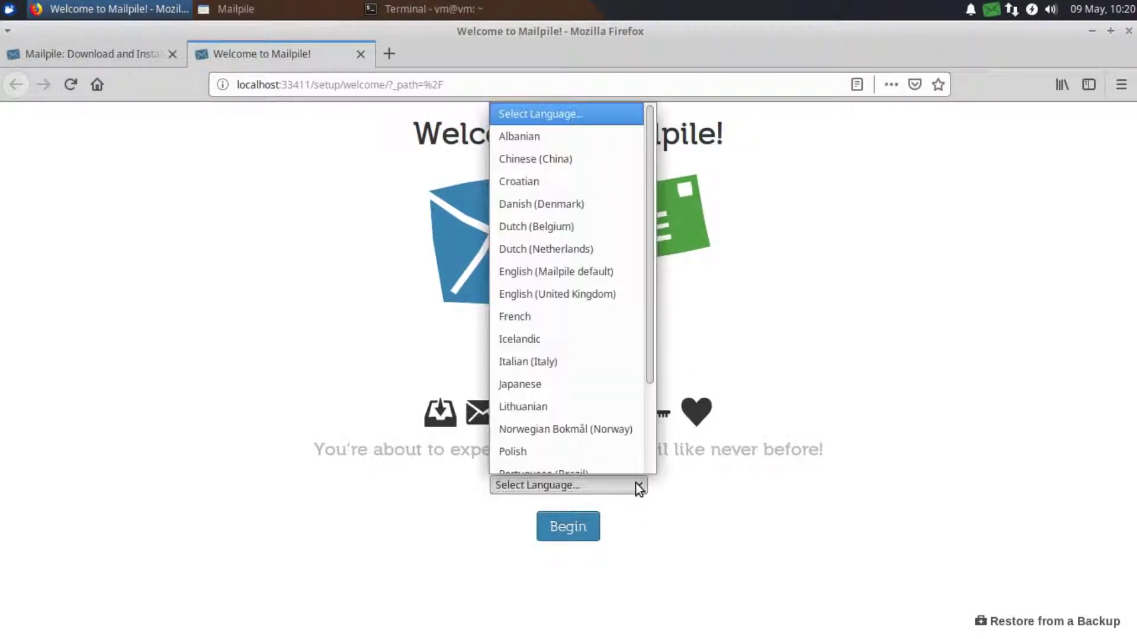
pyautogui.click(610, 285)
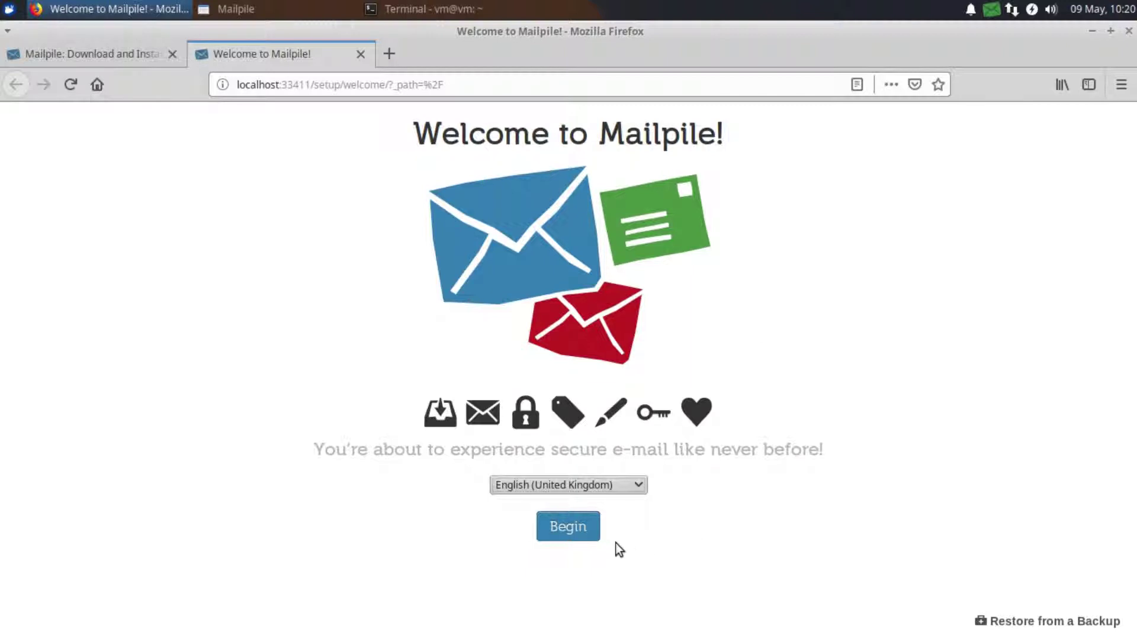
pyautogui.click(569, 529)
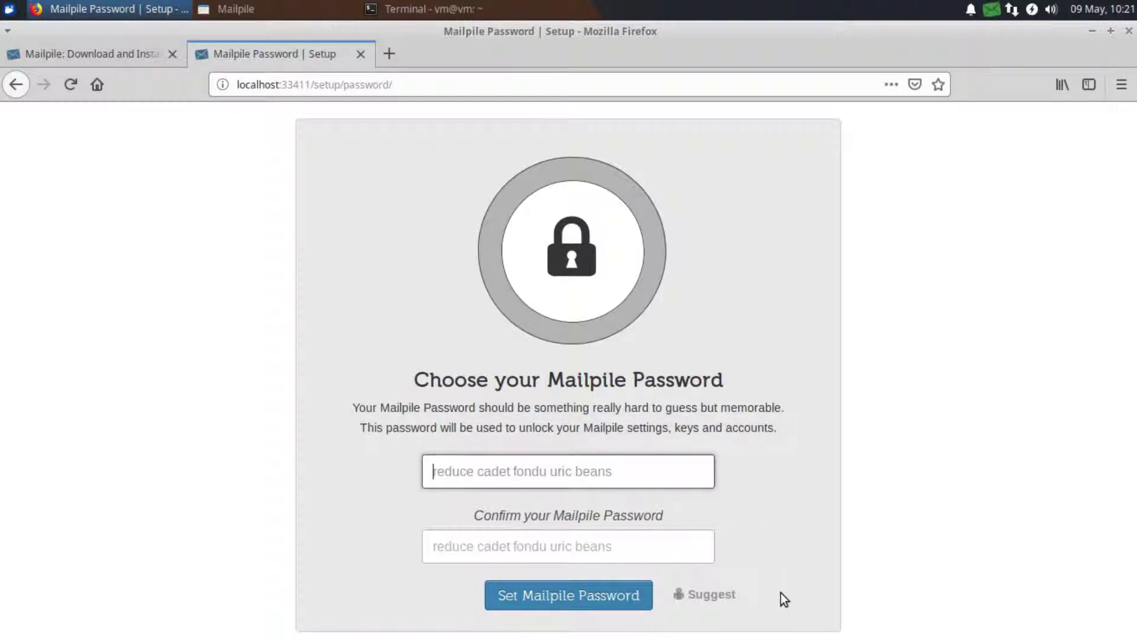
# Step: Generate a few suggested passwords with the Suggest button
pyautogui.click(720, 598)
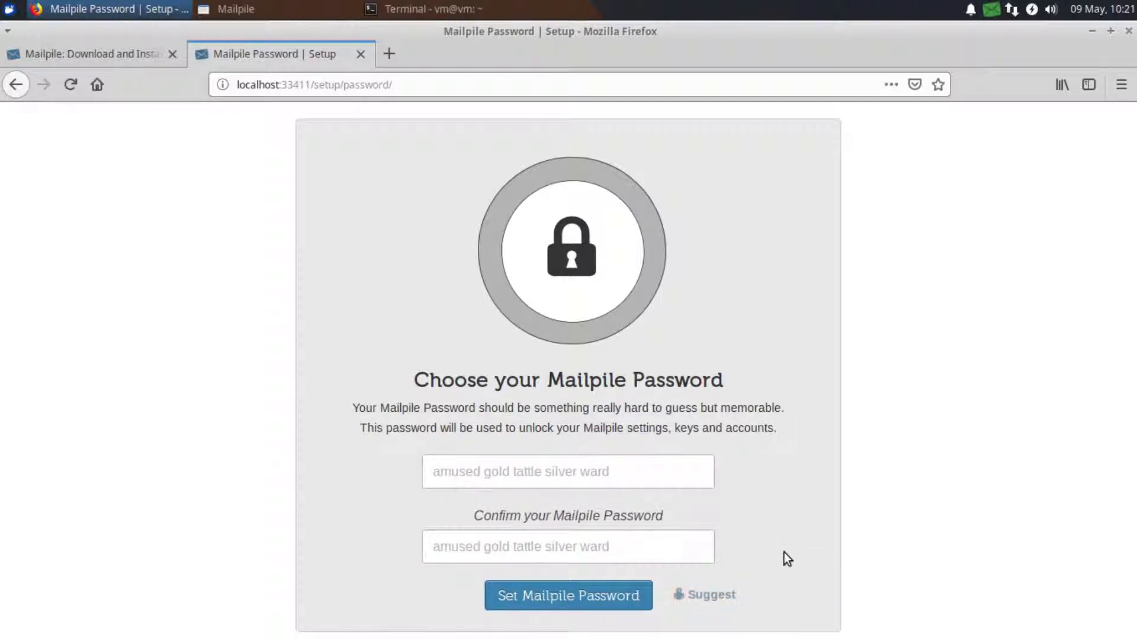
pyautogui.click(718, 598)
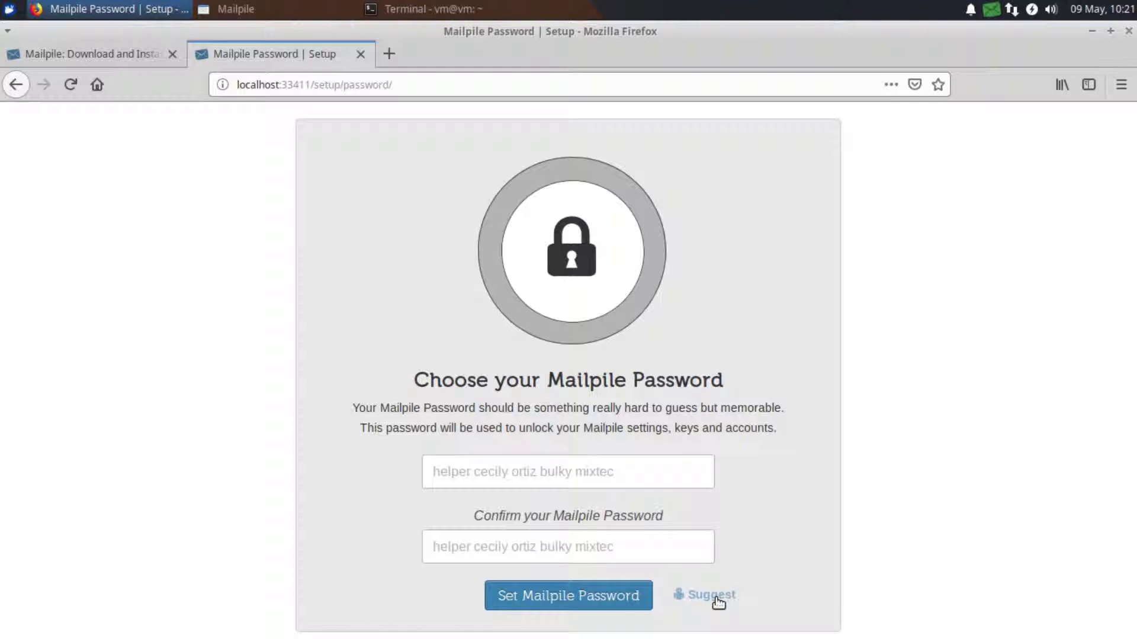
pyautogui.click(717, 598)
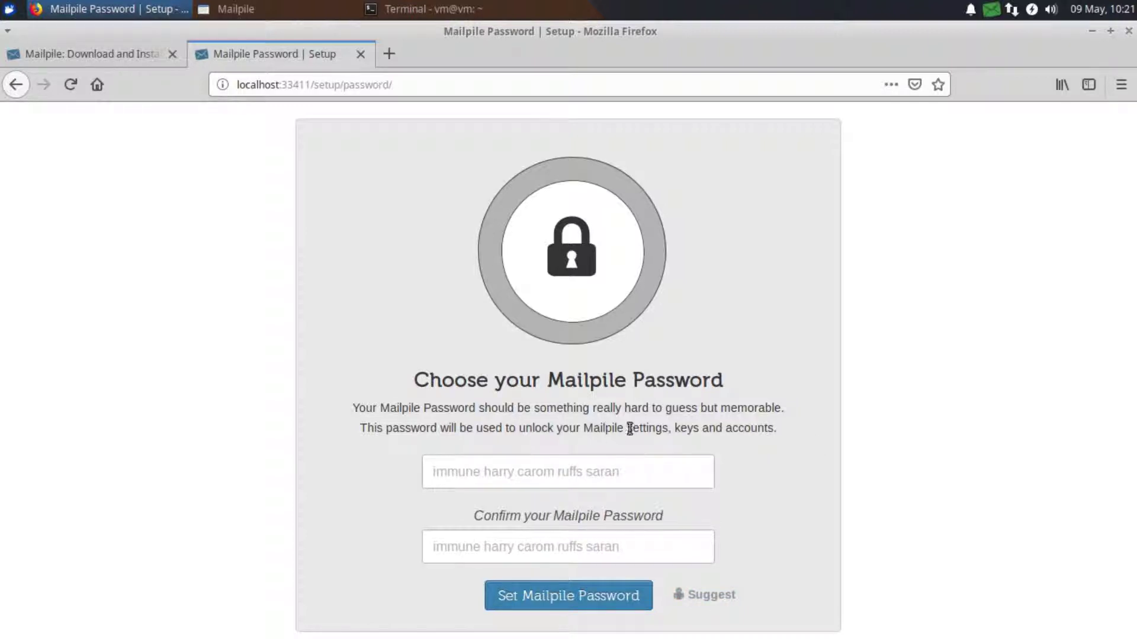
# Step: Enter and confirm your own Mailpile password, set it, and choose Never Save in Firefox
pyautogui.click(616, 472)
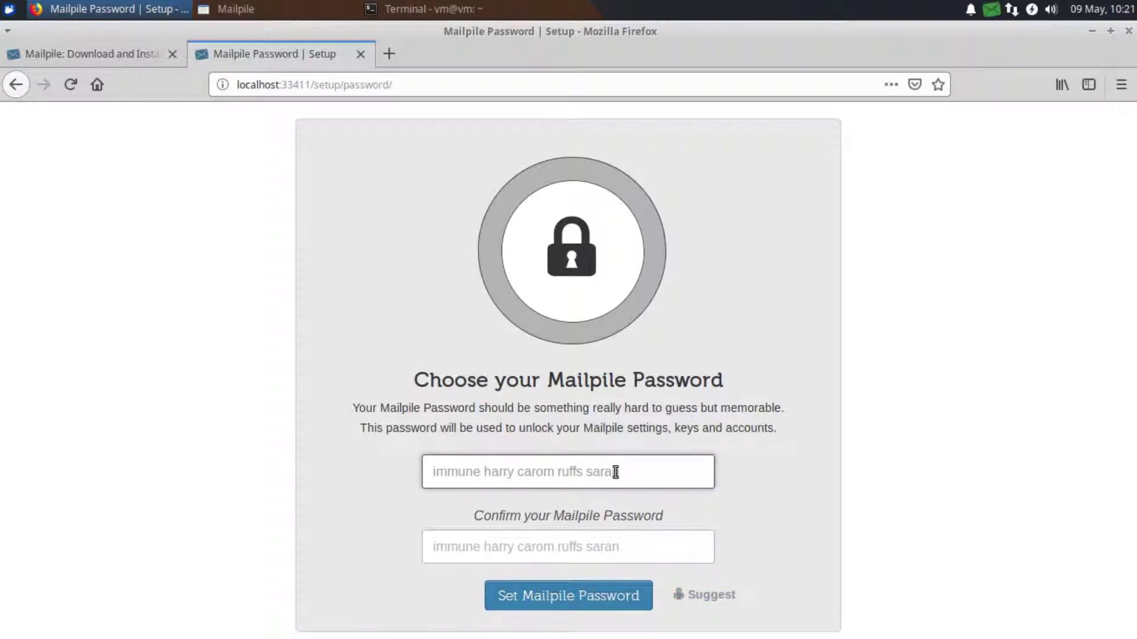
pyautogui.write('************')
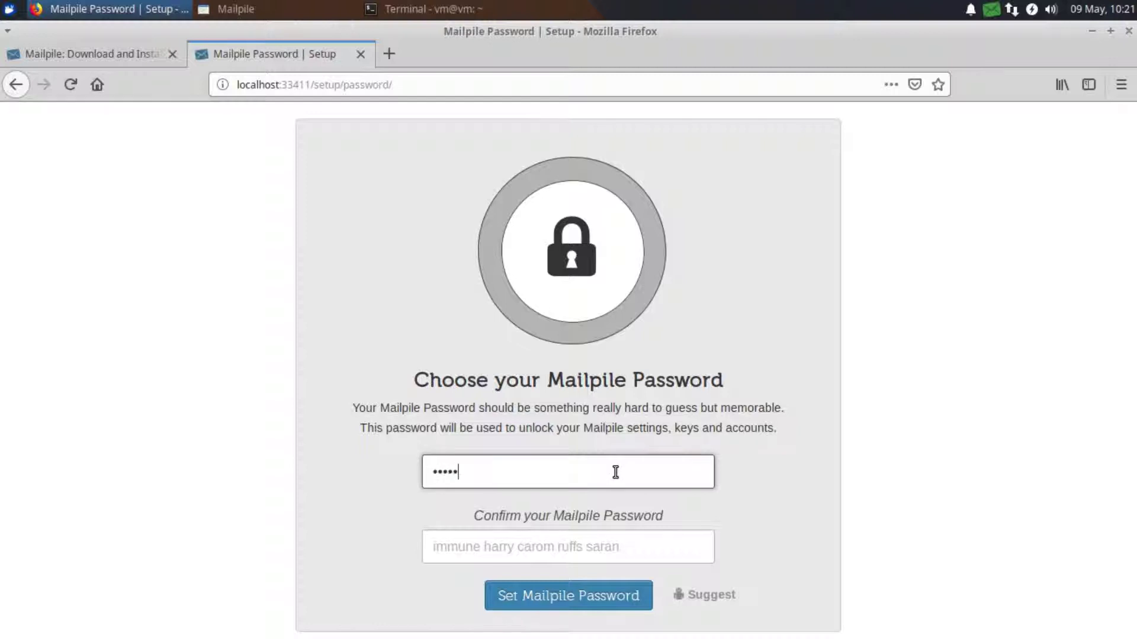
pyautogui.write('****')
pyautogui.press('Tab')
pyautogui.write('*********')
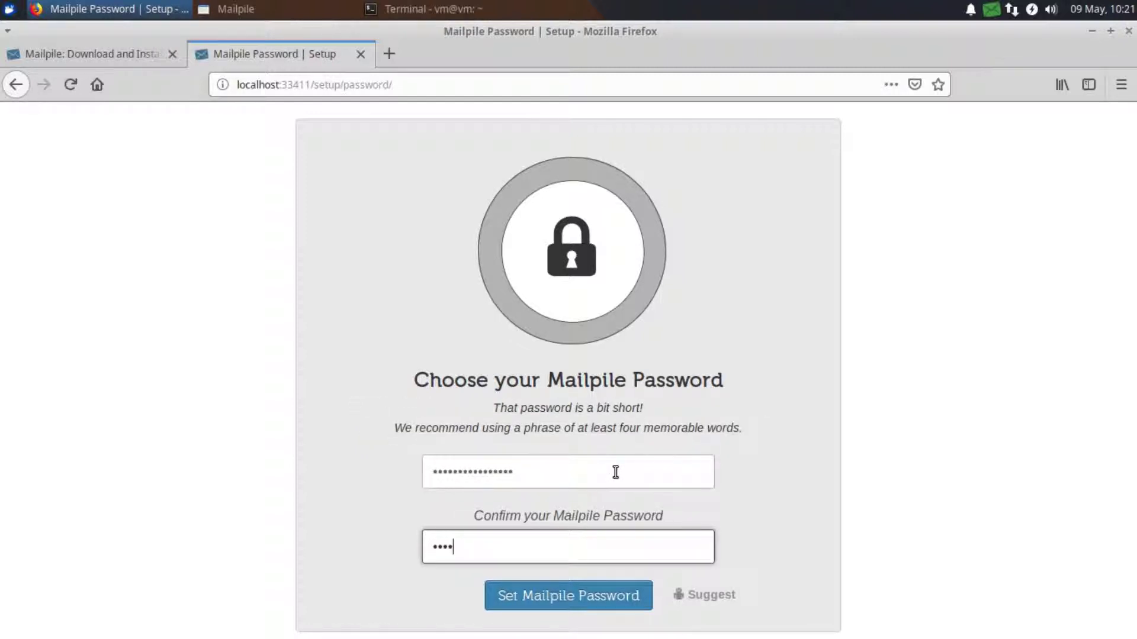
pyautogui.write('*******')
pyautogui.click(580, 597)
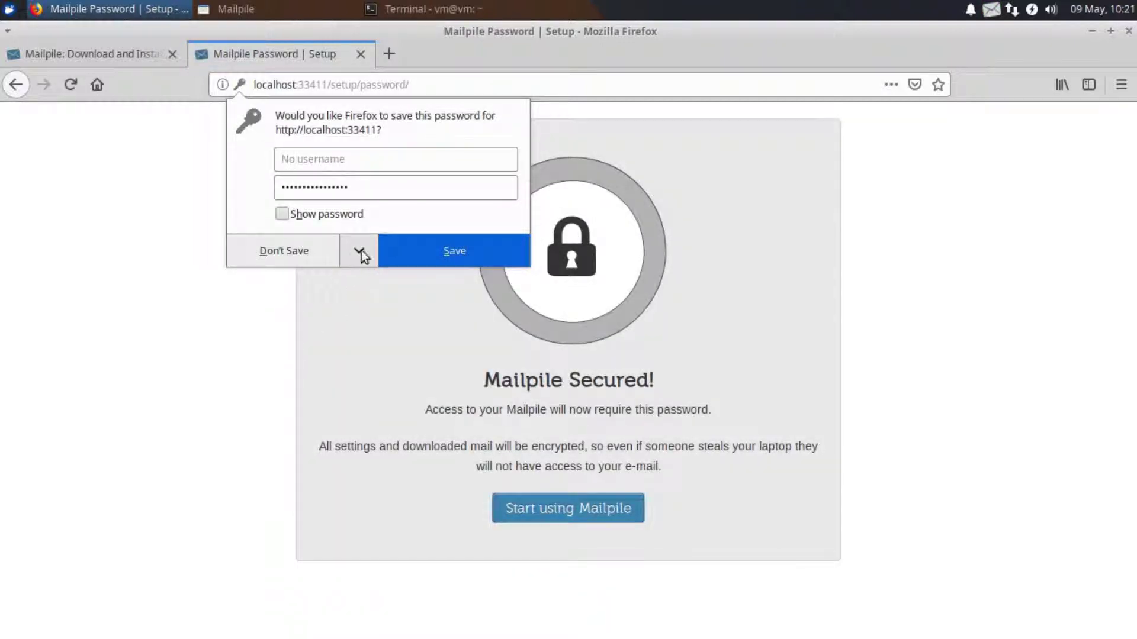
pyautogui.click(360, 251)
pyautogui.click(344, 279)
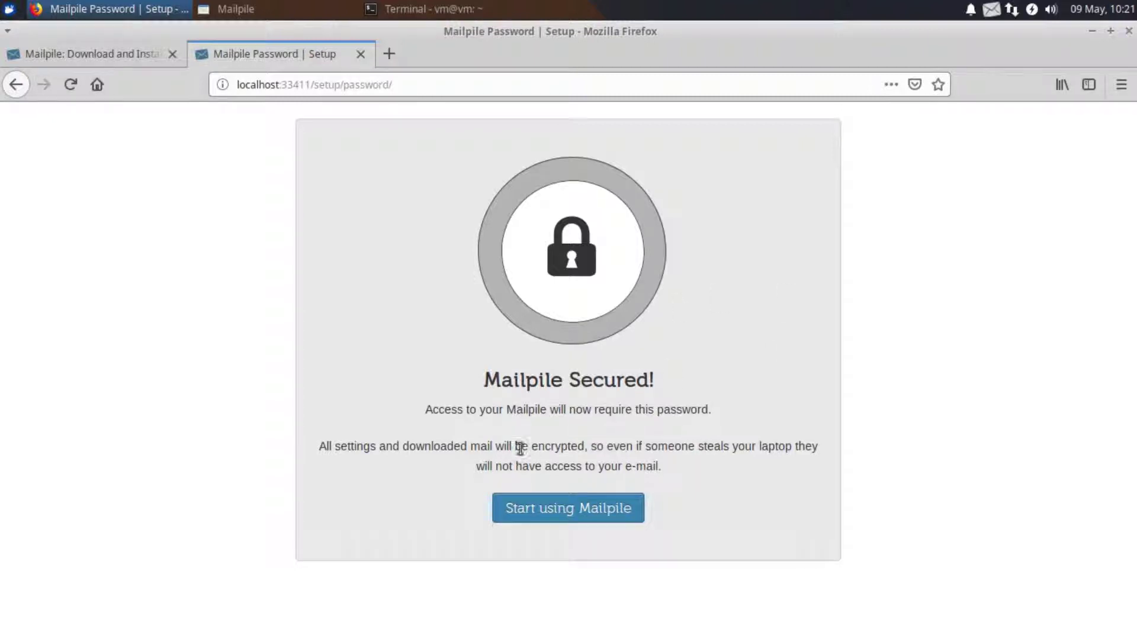
# Step: Continue to the login page and sign in with the new Mailpile password
pyautogui.click(599, 510)
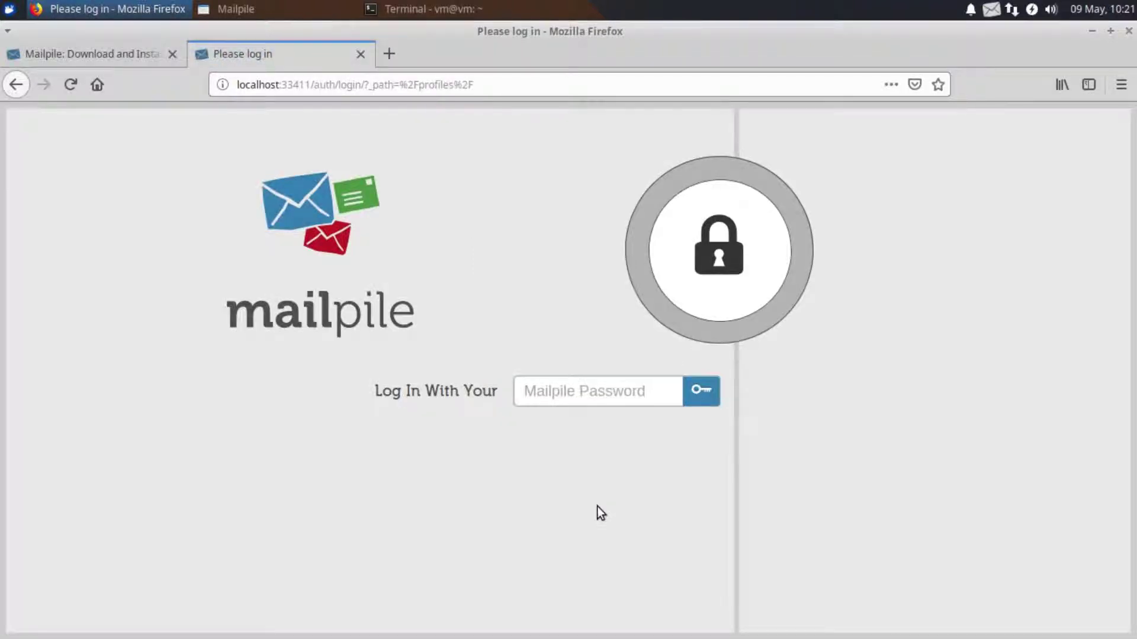
pyautogui.write('•••••••••••')
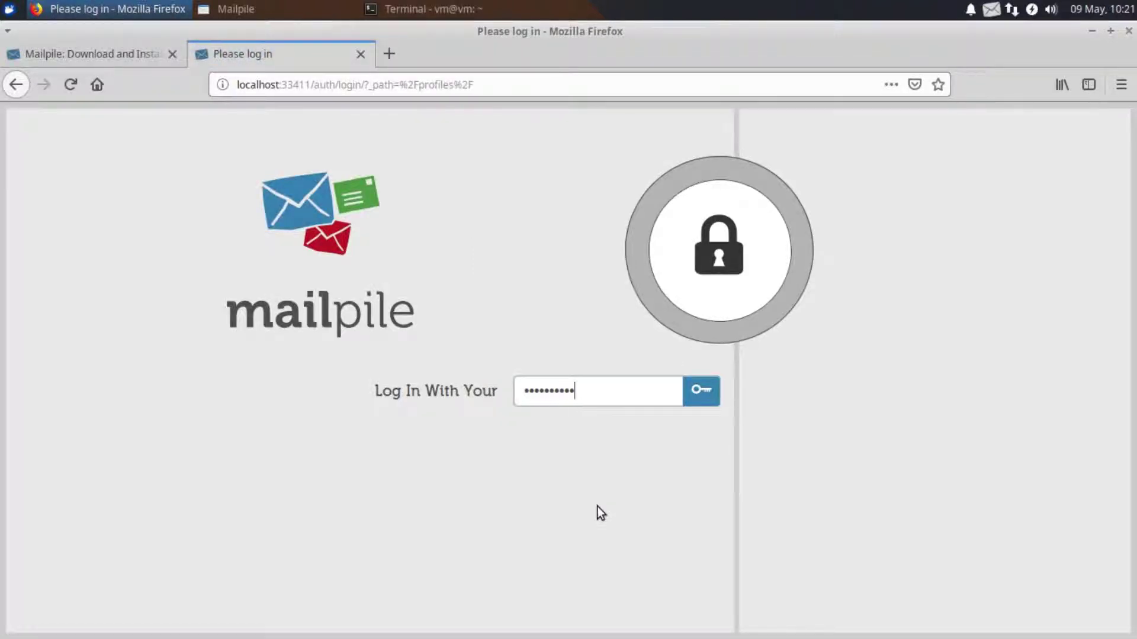
pyautogui.write('•••••••')
pyautogui.click(699, 395)
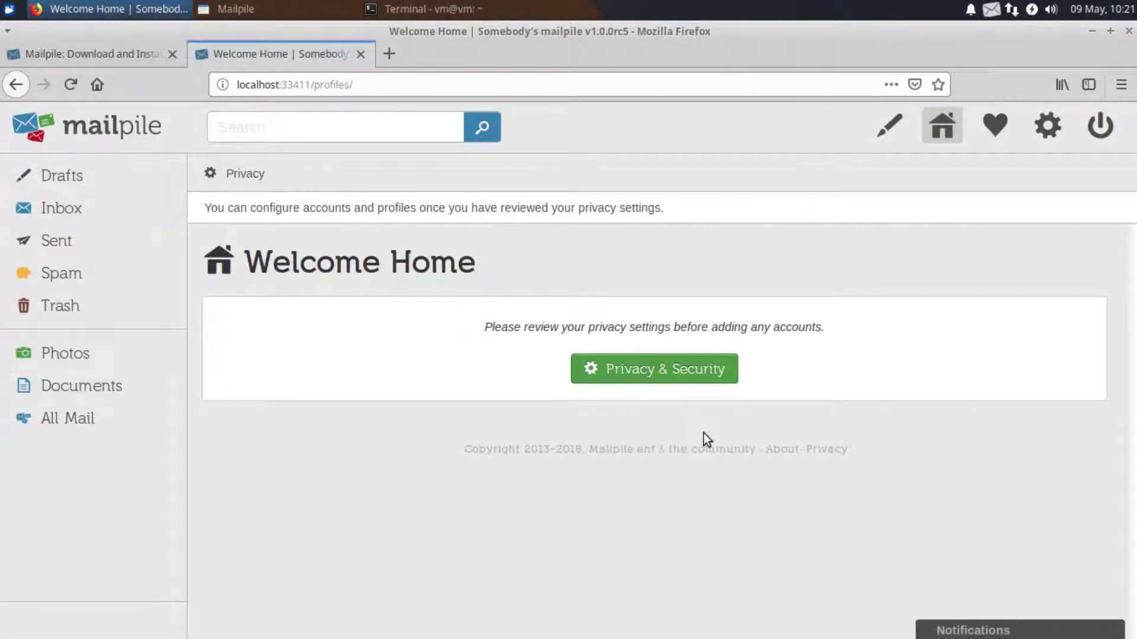